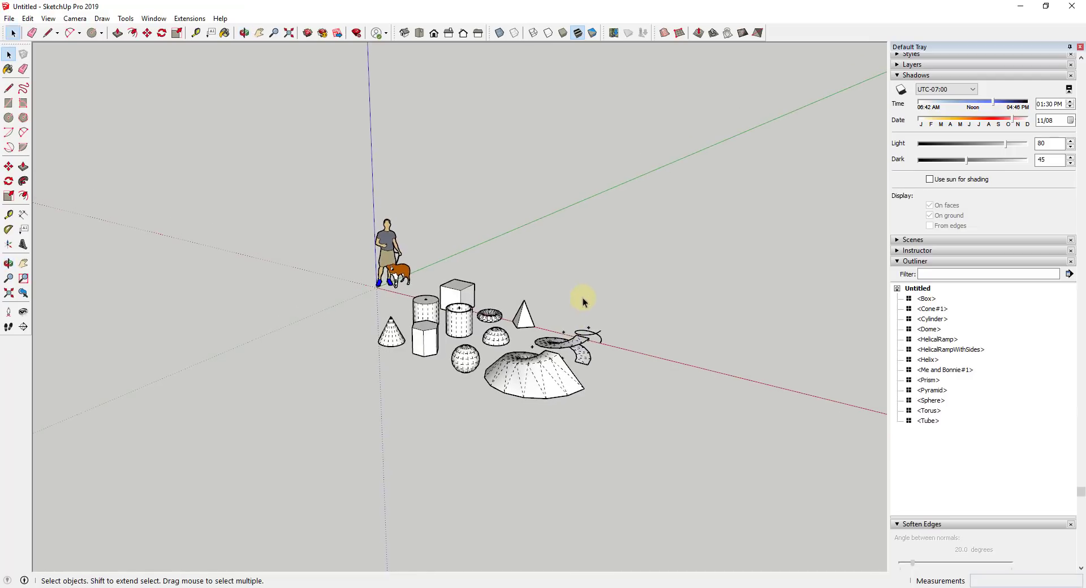
{"action": "scroll", "coordinate": [557, 378], "scroll_direction": "down", "scroll_amount": 2}
{"action": "scroll", "coordinate": [531, 335], "scroll_direction": "up", "scroll_amount": 2}
{"action": "middle_click_drag", "start_coordinate": [531, 335], "coordinate": [549, 353]}
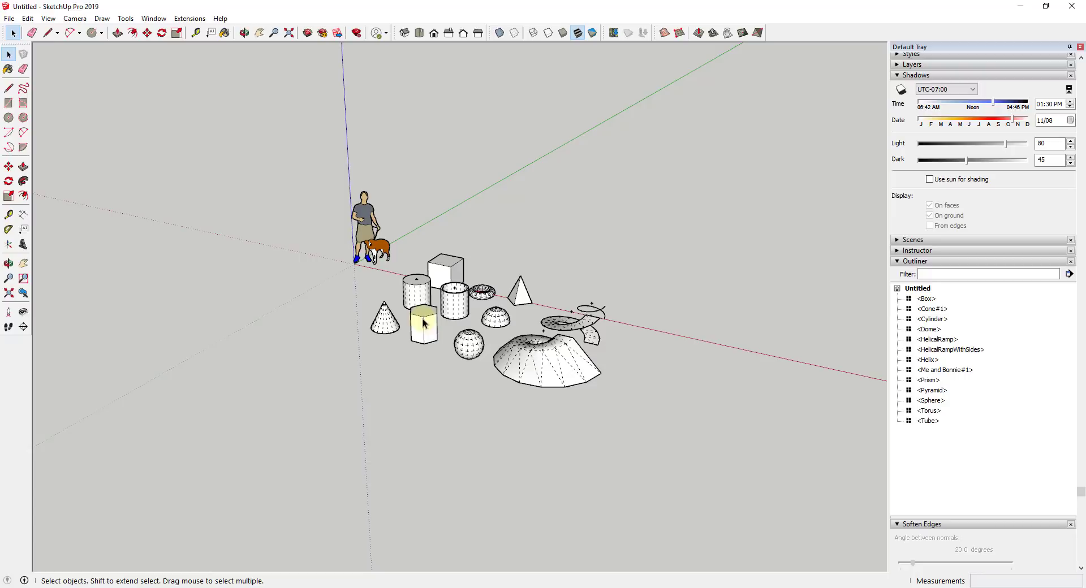
{"action": "scroll", "coordinate": [521, 315], "scroll_direction": "down", "scroll_amount": 2}
{"action": "scroll", "coordinate": [582, 305], "scroll_direction": "up", "scroll_amount": 4}
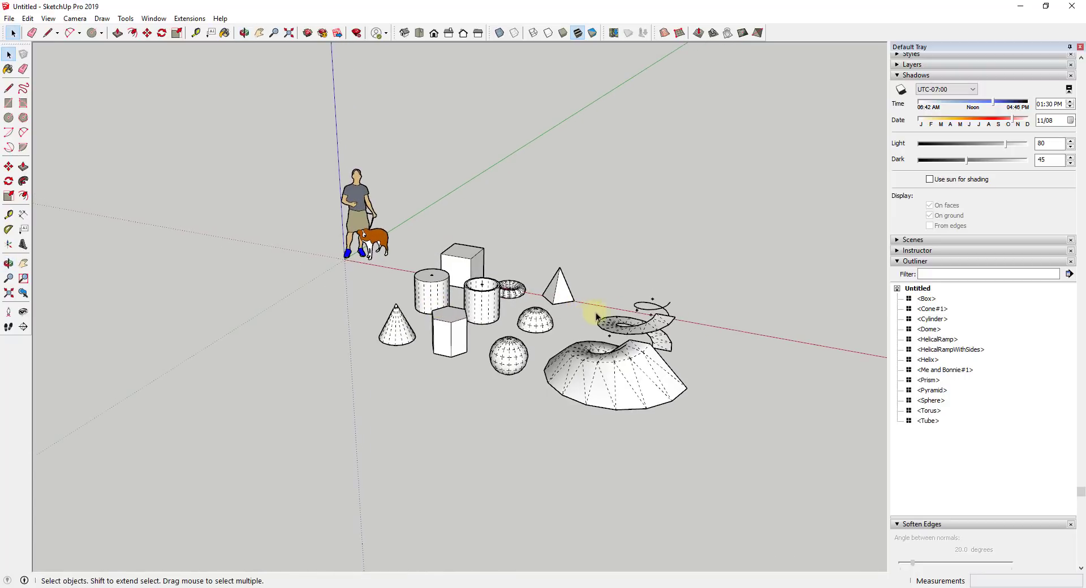
{"action": "key", "text": "c"}
{"action": "left_click", "coordinate": [736, 352]}
{"action": "left_click", "coordinate": [746, 354]}
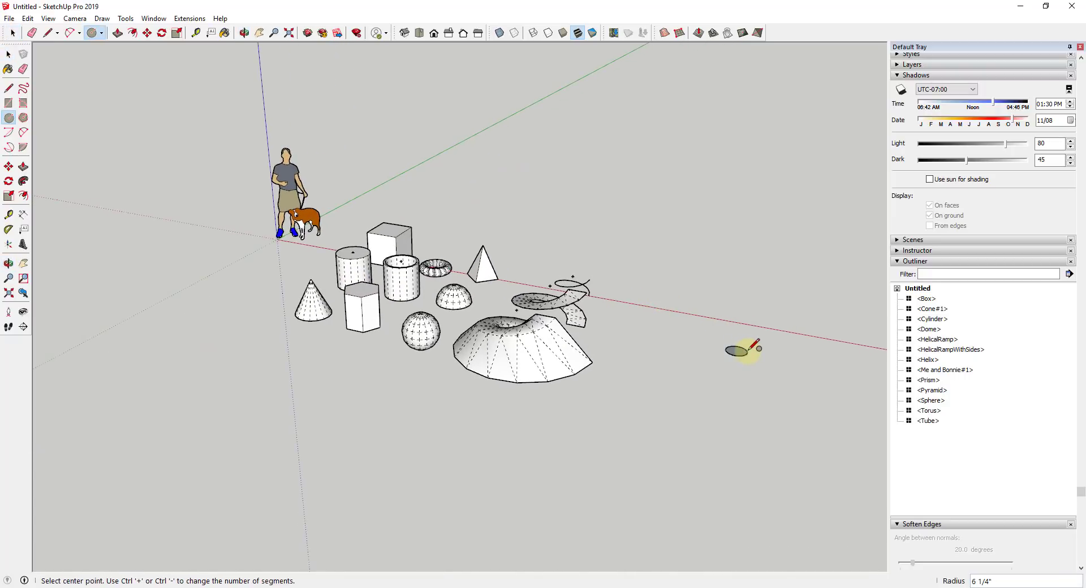
{"action": "key", "text": "space"}
{"action": "key", "text": "p"}
{"action": "left_click_drag", "start_coordinate": [741, 353], "coordinate": [749, 322]}
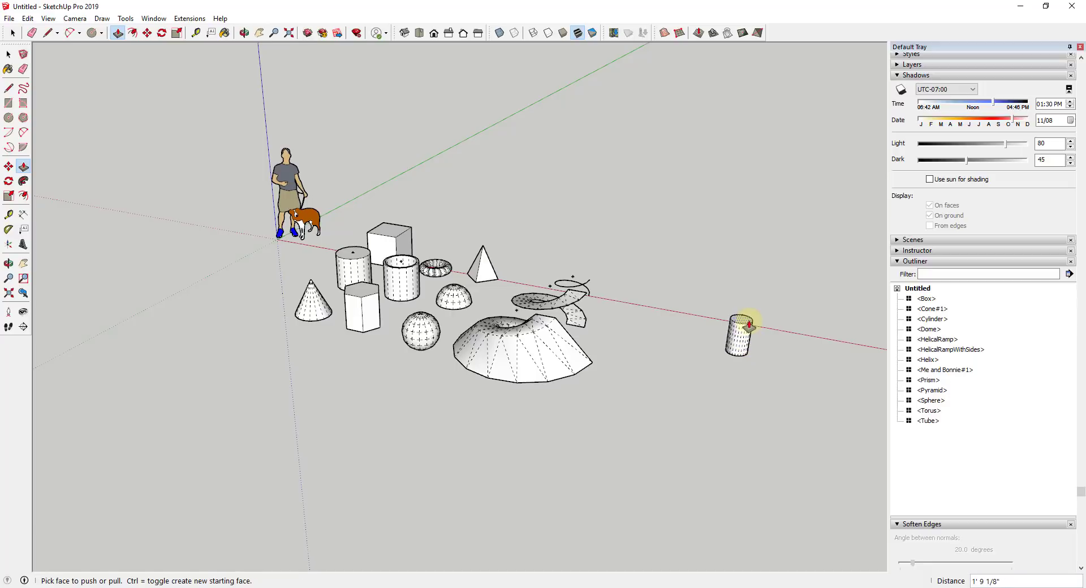
{"action": "key", "text": "space"}
{"action": "scroll", "coordinate": [776, 340], "scroll_direction": "up", "scroll_amount": 5}
{"action": "scroll", "coordinate": [681, 315], "scroll_direction": "down", "scroll_amount": 6}
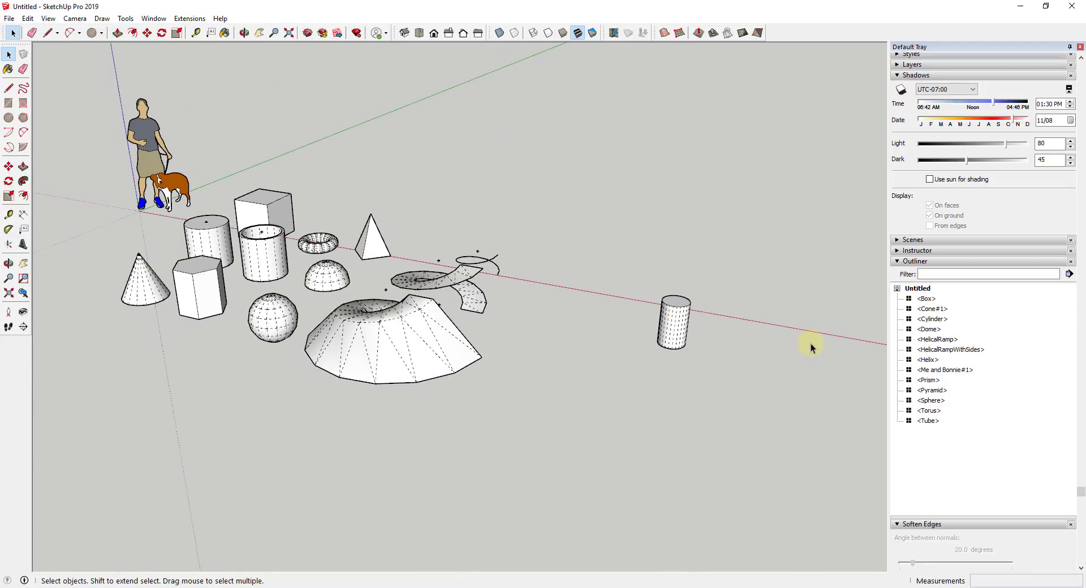
{"action": "scroll", "coordinate": [654, 315], "scroll_direction": "up", "scroll_amount": 3}
{"action": "key", "text": "c"}
{"action": "left_click", "coordinate": [690, 329]}
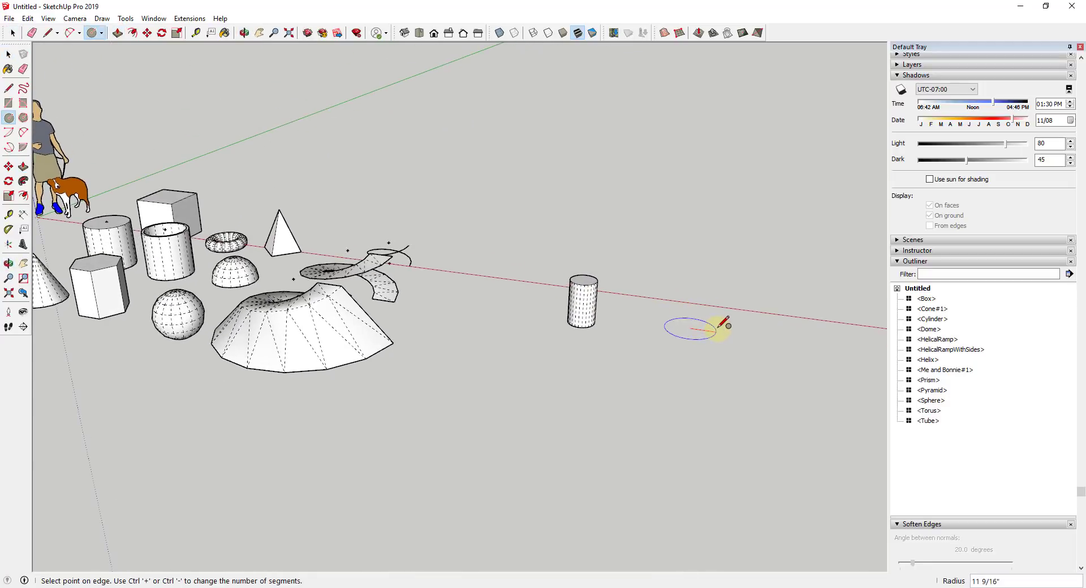
{"action": "left_click", "coordinate": [716, 327]}
{"action": "key", "text": "space"}
{"action": "key", "text": "c"}
{"action": "left_click", "coordinate": [690, 328]}
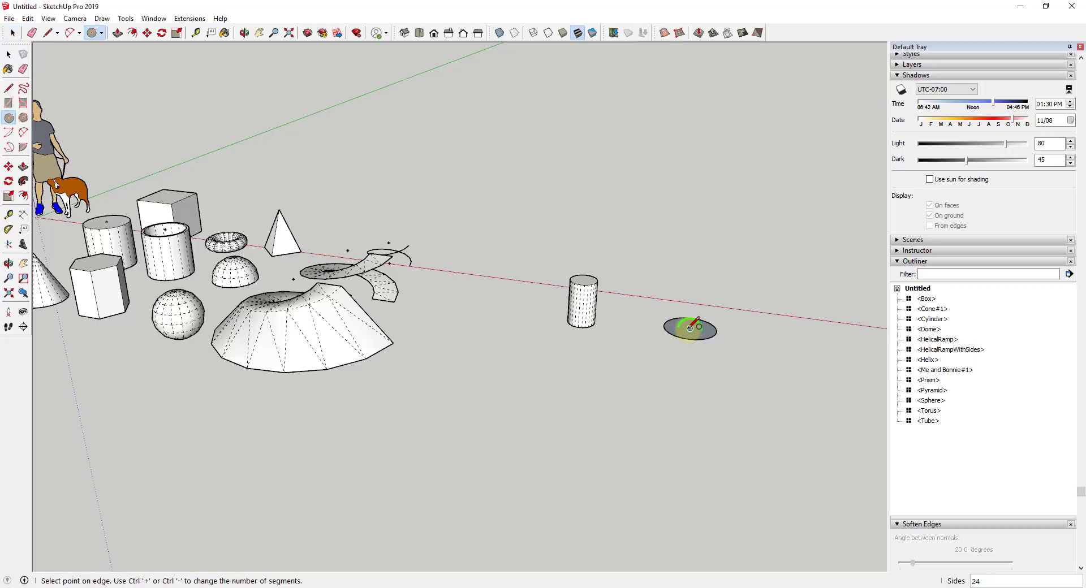
{"action": "key", "text": "space"}
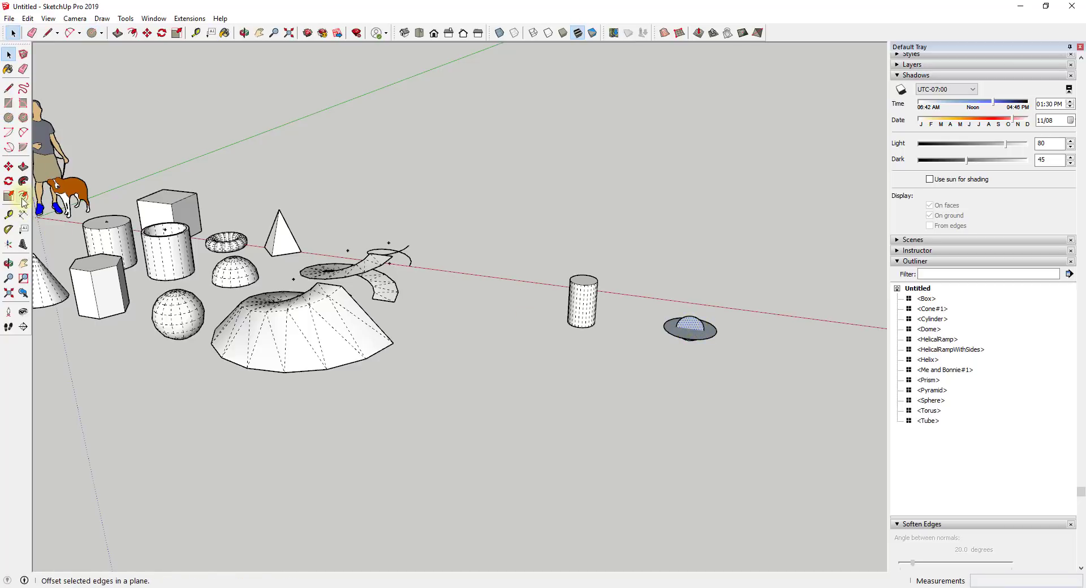
{"action": "left_click", "coordinate": [23, 181]}
{"action": "left_click", "coordinate": [690, 327]}
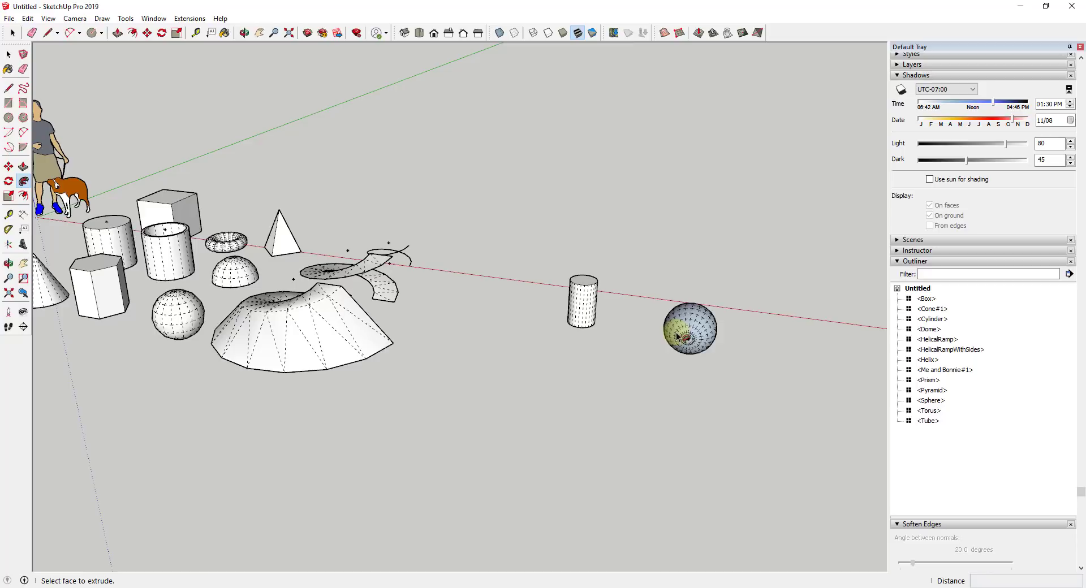
{"action": "key", "text": "space"}
{"action": "scroll", "coordinate": [729, 333], "scroll_direction": "up", "scroll_amount": 3}
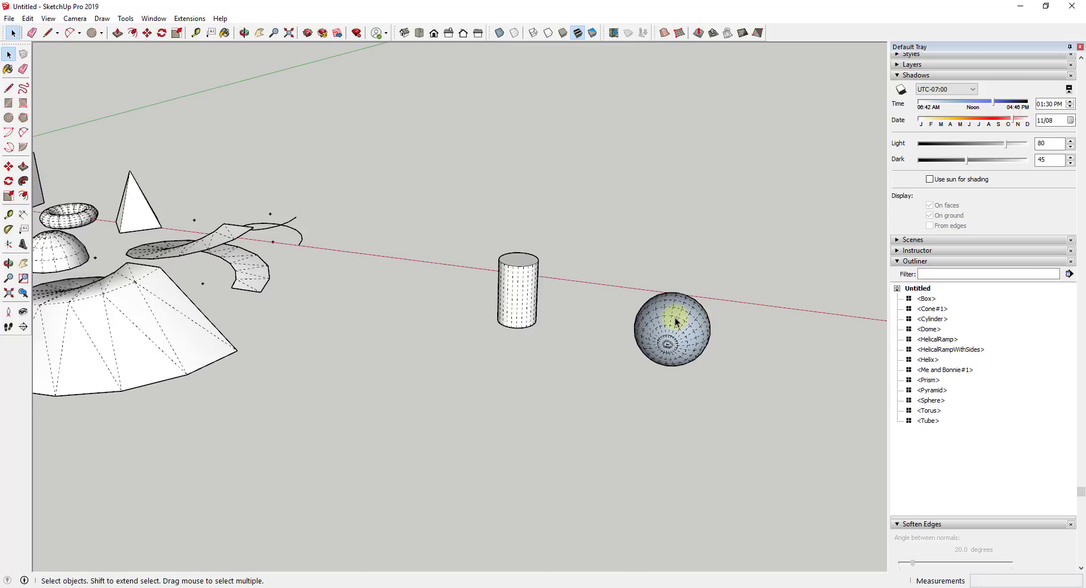
{"action": "scroll", "coordinate": [676, 322], "scroll_direction": "down", "scroll_amount": 3}
{"action": "scroll", "coordinate": [717, 327], "scroll_direction": "up", "scroll_amount": 2}
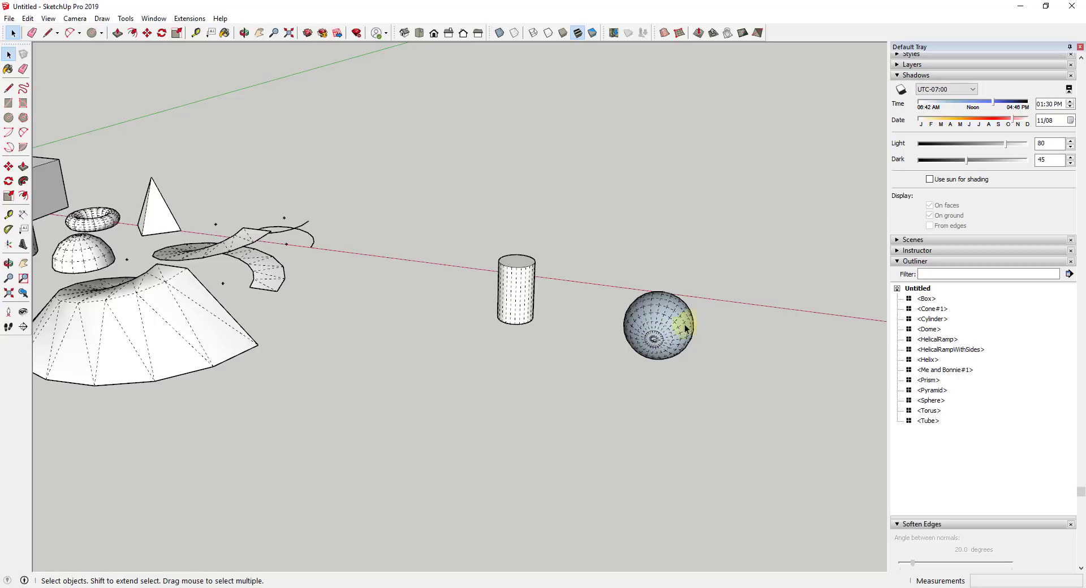
{"action": "left_click", "coordinate": [654, 318]}
{"action": "right_click", "coordinate": [656, 321]}
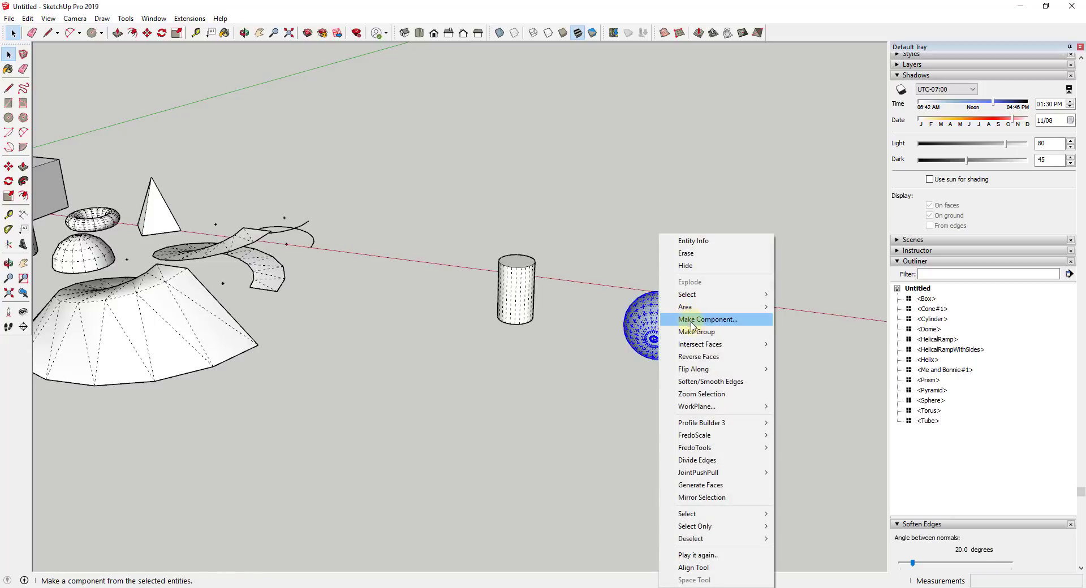
{"action": "left_click", "coordinate": [702, 359]}
{"action": "middle_click_drag", "start_coordinate": [703, 364], "coordinate": [737, 300]}
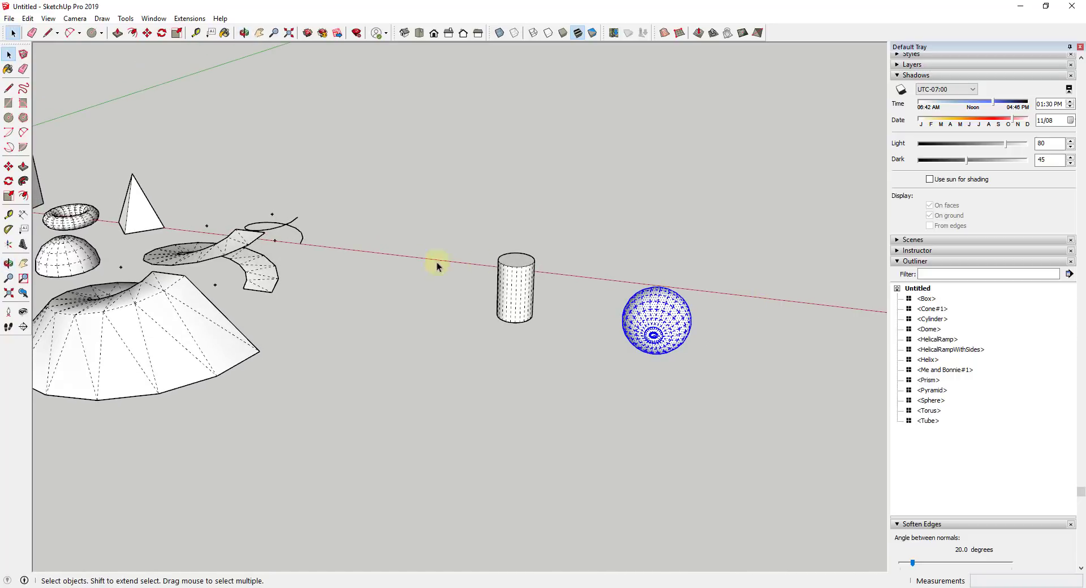
{"action": "left_click_drag", "start_coordinate": [437, 225], "coordinate": [738, 386]}
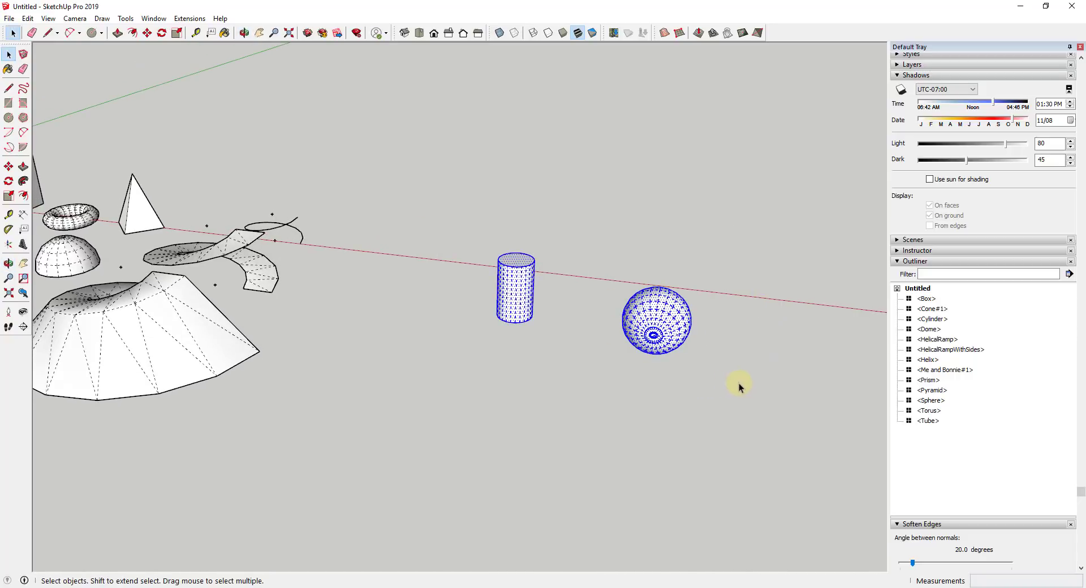
{"action": "left_click", "coordinate": [719, 353]}
Zoom to the whole model and show the Draw > 3D Shapes (JWM) shape list, Box through Helical Ramp
{"action": "key", "text": "shift+z"}
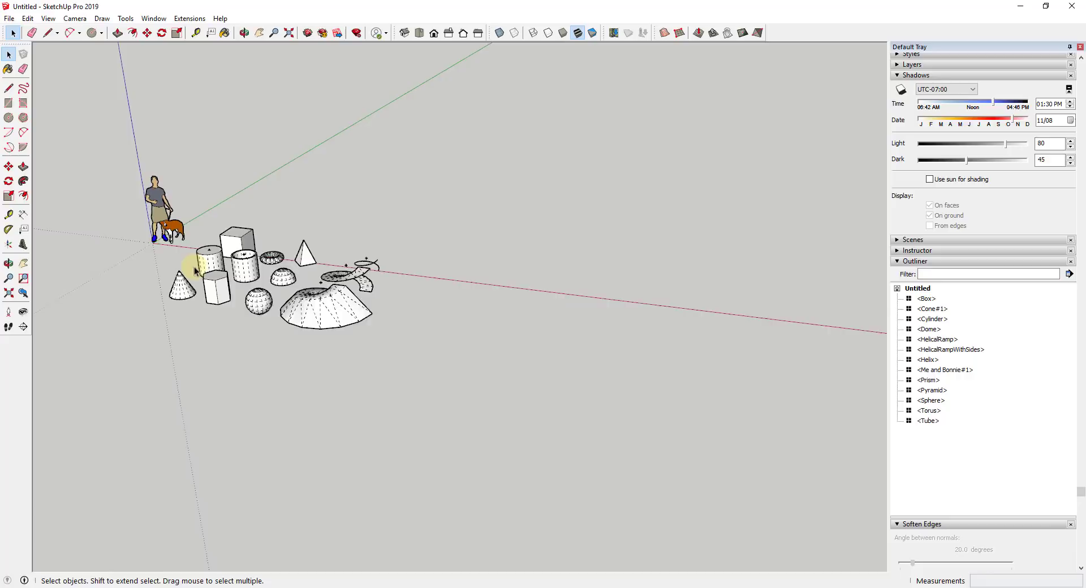
{"action": "scroll", "coordinate": [218, 276], "scroll_direction": "up", "scroll_amount": 2}
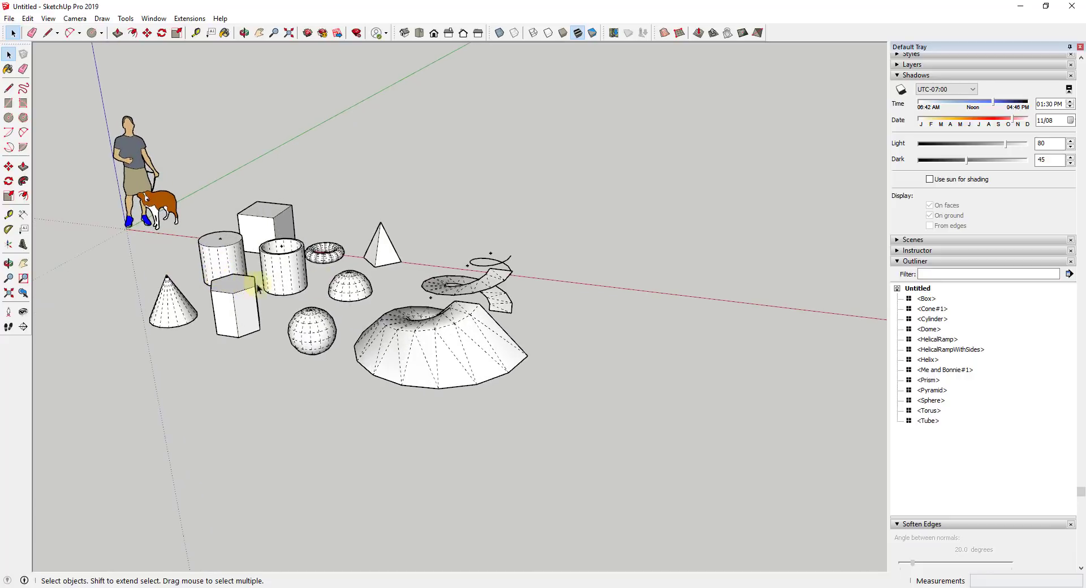
{"action": "scroll", "coordinate": [498, 298], "scroll_direction": "down", "scroll_amount": 2}
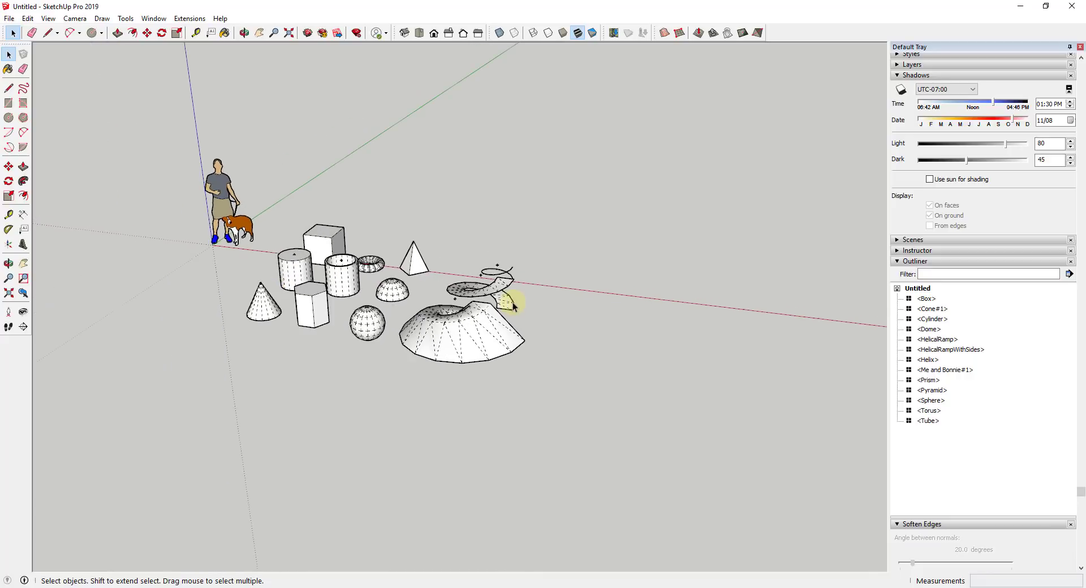
{"action": "left_click", "coordinate": [107, 21]}
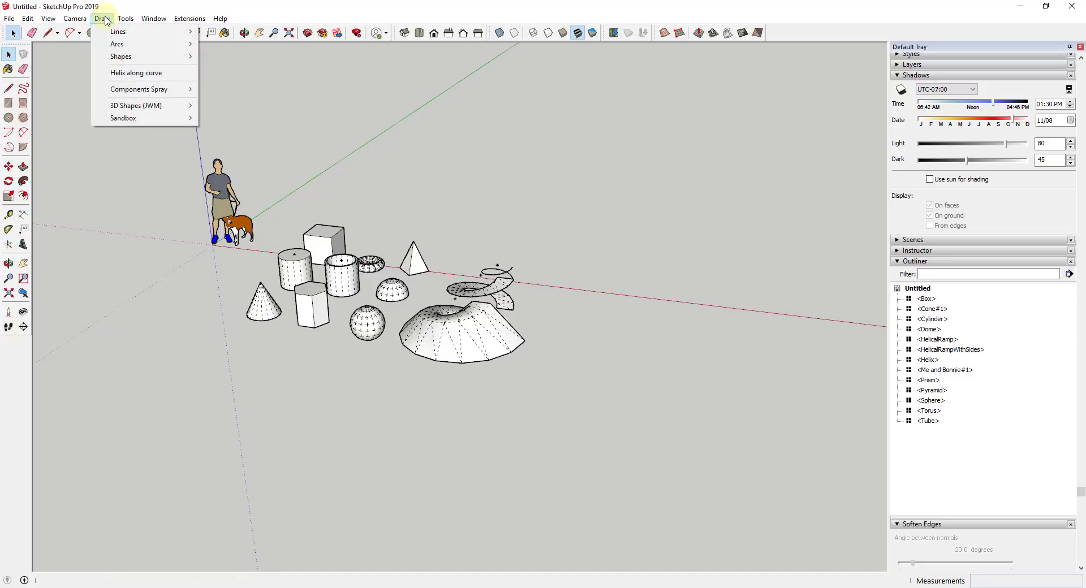
{"action": "right_click", "coordinate": [786, 39]}
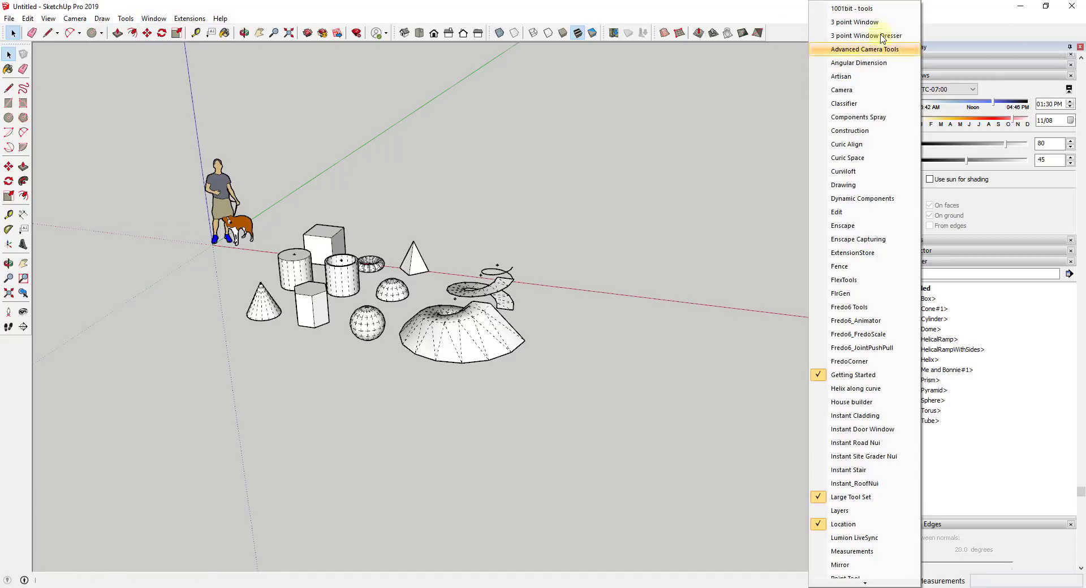
{"action": "left_click", "coordinate": [99, 22]}
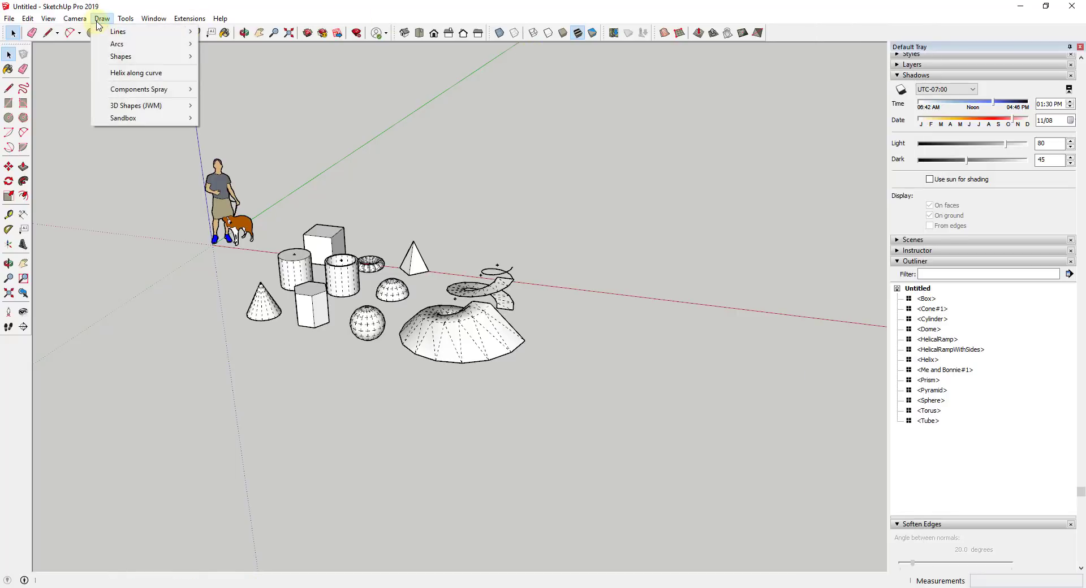
{"action": "mouse_move", "coordinate": [150, 107]}
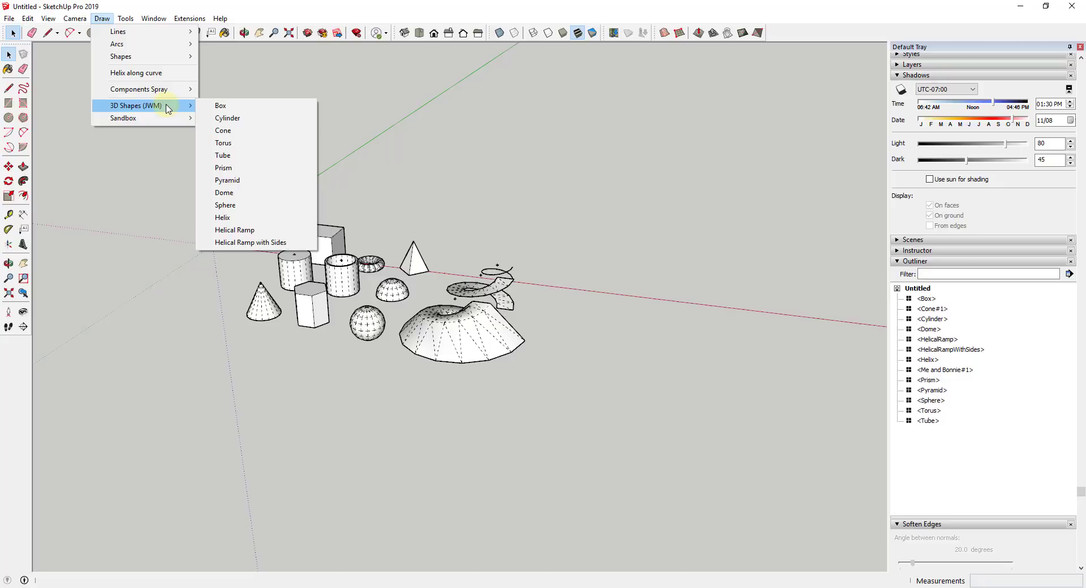
Create a parametric cone with 3' height and 16 segments
{"action": "left_click", "coordinate": [245, 138]}
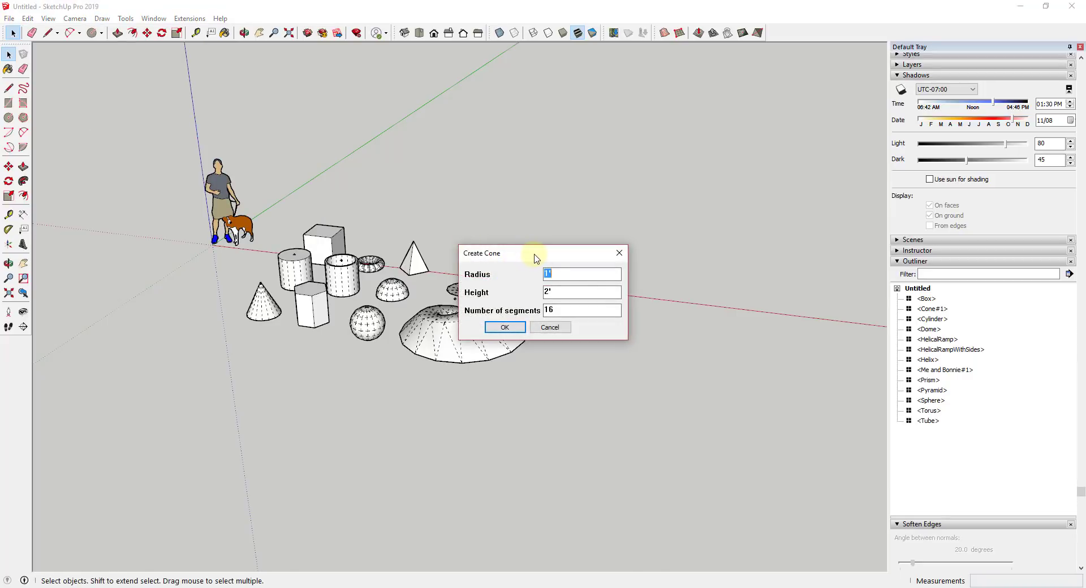
{"action": "key", "text": "Tab"}
{"action": "type", "text": "3'"}
{"action": "key", "text": "Tab"}
{"action": "left_click", "coordinate": [505, 327]}
Place the new cone to the right of the existing shapes and center it in view
{"action": "left_click", "coordinate": [783, 336]}
{"action": "key", "text": "space"}
{"action": "scroll", "coordinate": [824, 317], "scroll_direction": "up", "scroll_amount": 2}
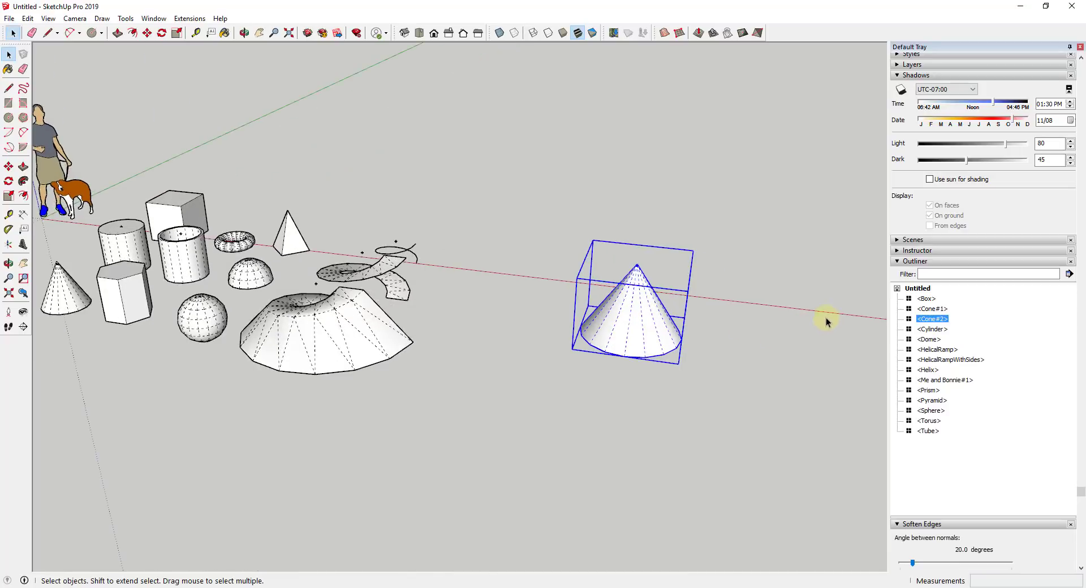
{"action": "middle_click_drag", "start_coordinate": [823, 317], "coordinate": [478, 310]}
{"action": "scroll", "coordinate": [498, 271], "scroll_direction": "up", "scroll_amount": 3}
{"action": "scroll", "coordinate": [405, 272], "scroll_direction": "down", "scroll_amount": 3}
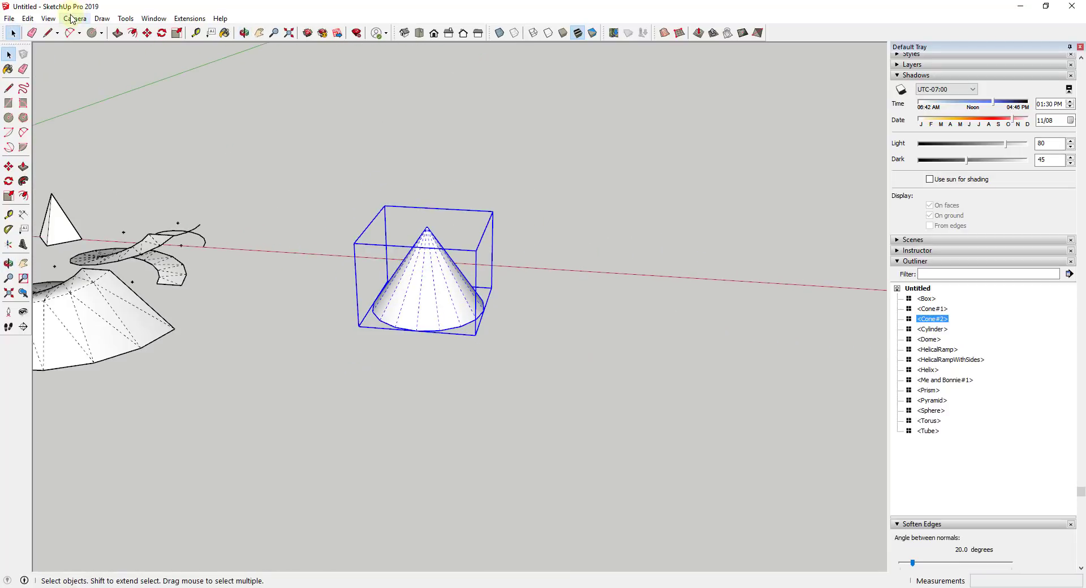
Create another 2' by 3' parametric cone with 32 segments
{"action": "left_click", "coordinate": [102, 18]}
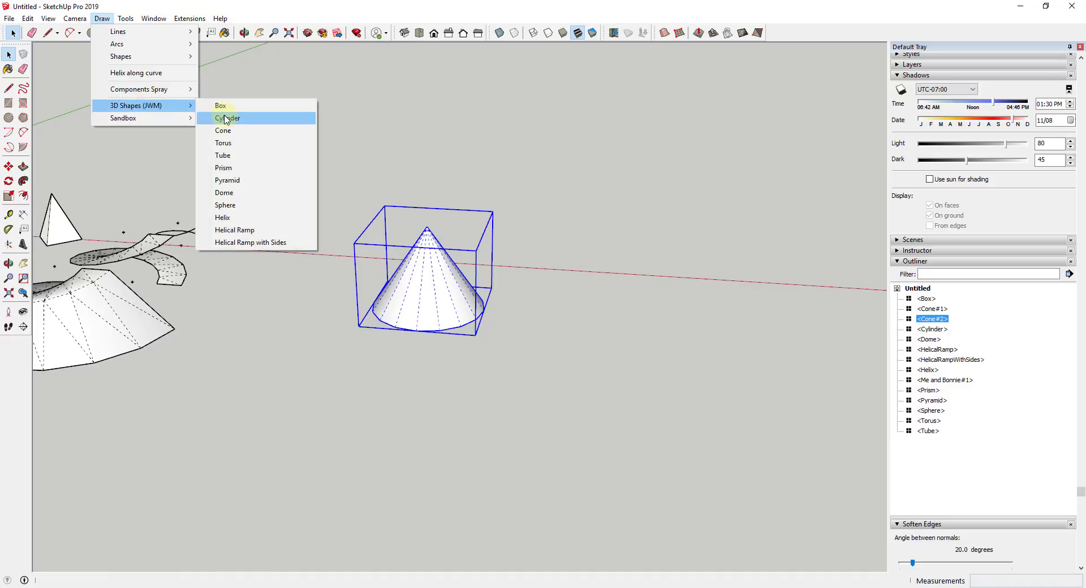
{"action": "left_click", "coordinate": [226, 130]}
{"action": "left_click_drag", "start_coordinate": [562, 308], "coordinate": [478, 317]}
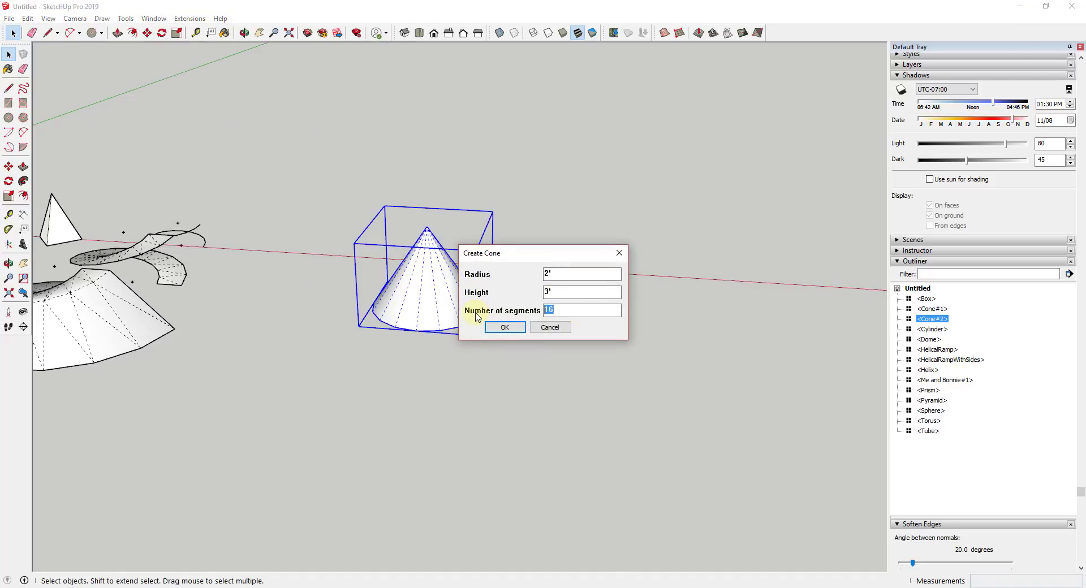
{"action": "left_click", "coordinate": [505, 328]}
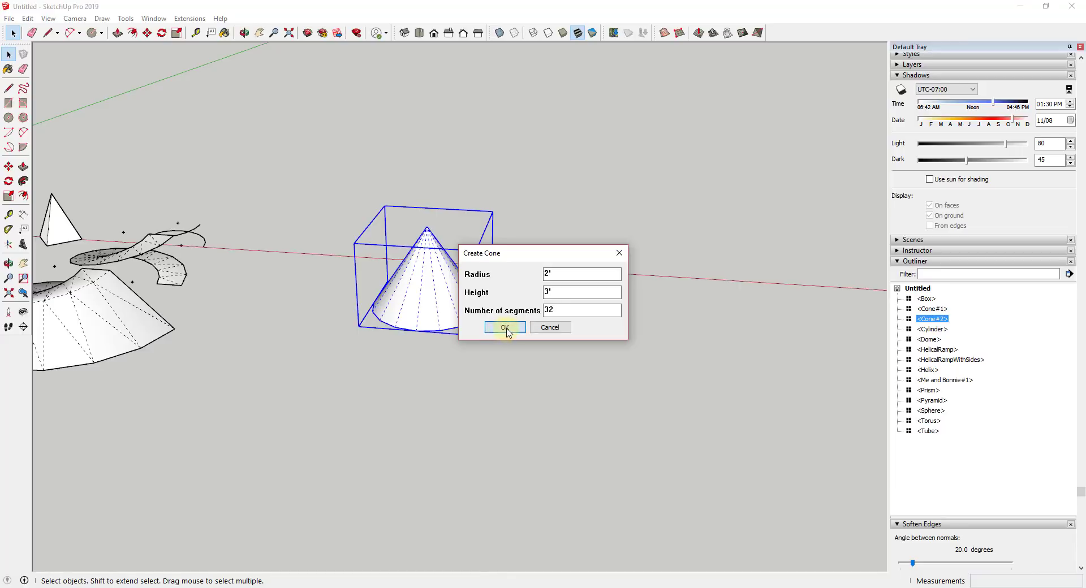
Place the 32-segment cone beside the first cone and view them together
{"action": "left_click", "coordinate": [600, 212]}
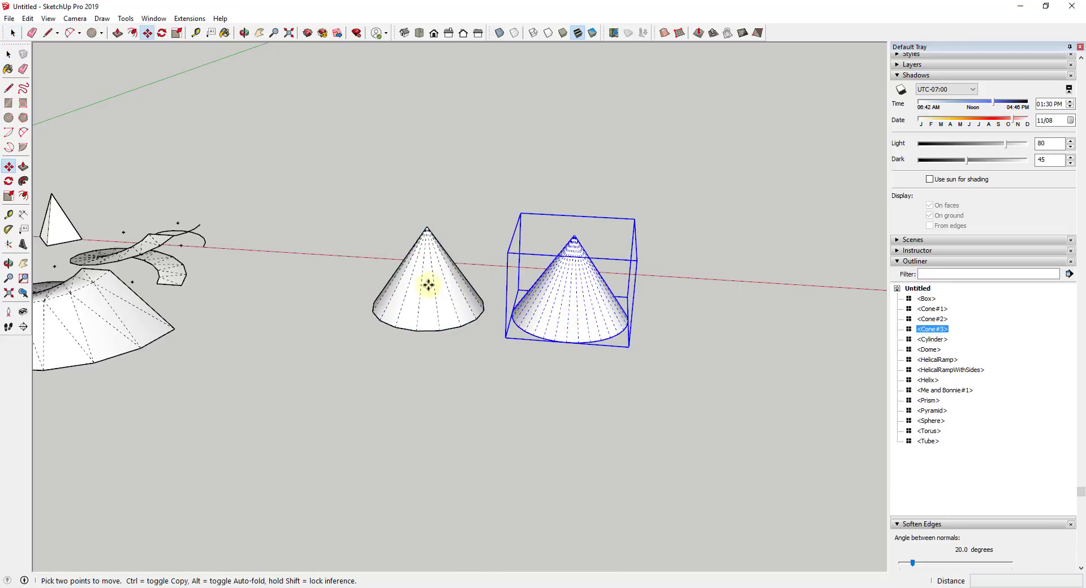
{"action": "middle_click_drag", "start_coordinate": [728, 254], "coordinate": [632, 52]}
{"action": "key", "text": "space"}
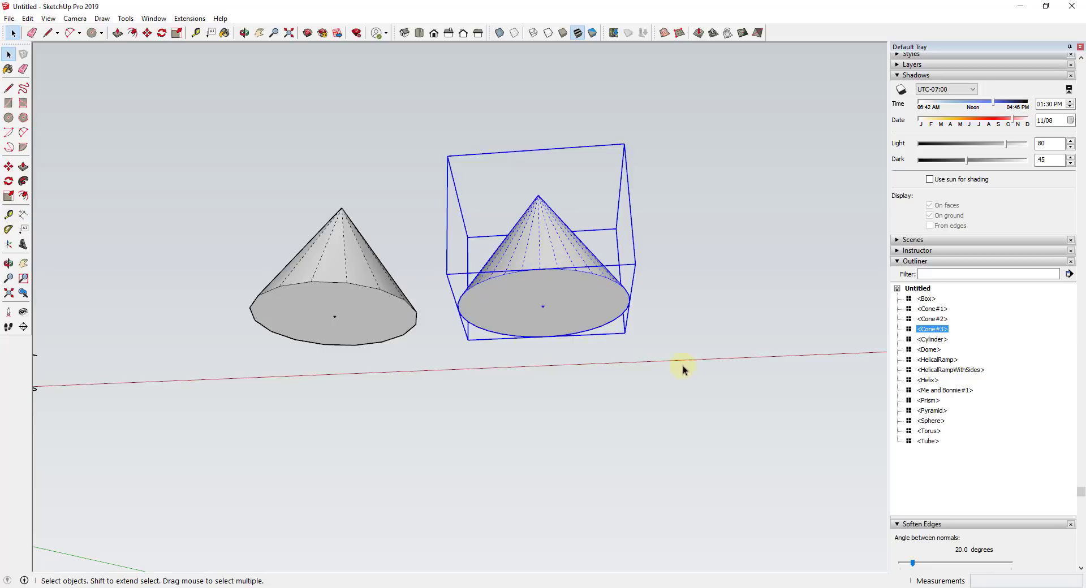
{"action": "scroll", "coordinate": [622, 301], "scroll_direction": "down", "scroll_amount": 3}
{"action": "middle_click_drag", "start_coordinate": [525, 240], "coordinate": [621, 327]}
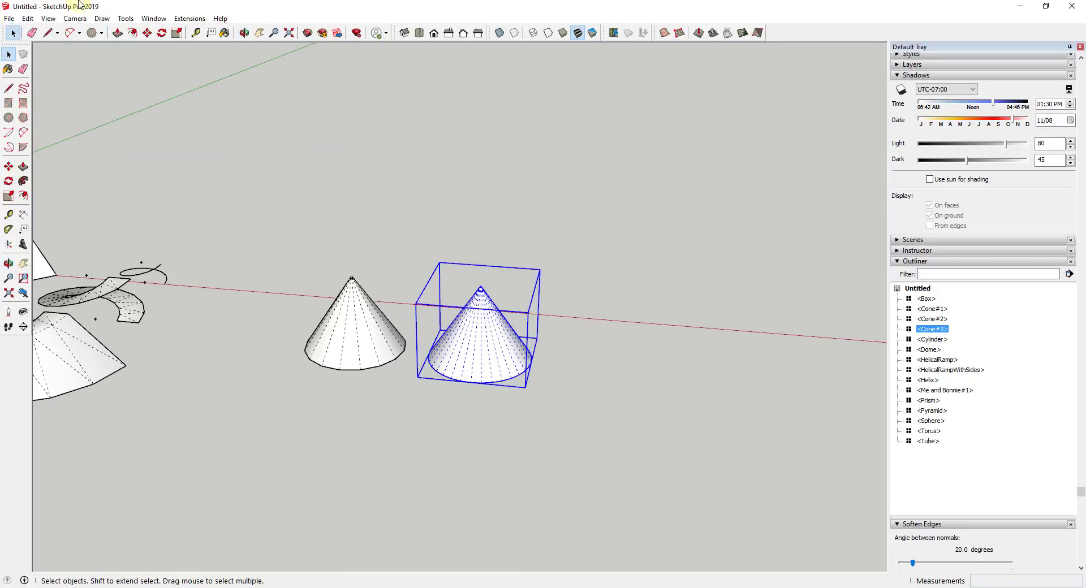
Create a parametric sphere with 2' radius and 16 segments per 90 degrees
{"action": "left_click", "coordinate": [75, 18]}
{"action": "mouse_move", "coordinate": [102, 18]}
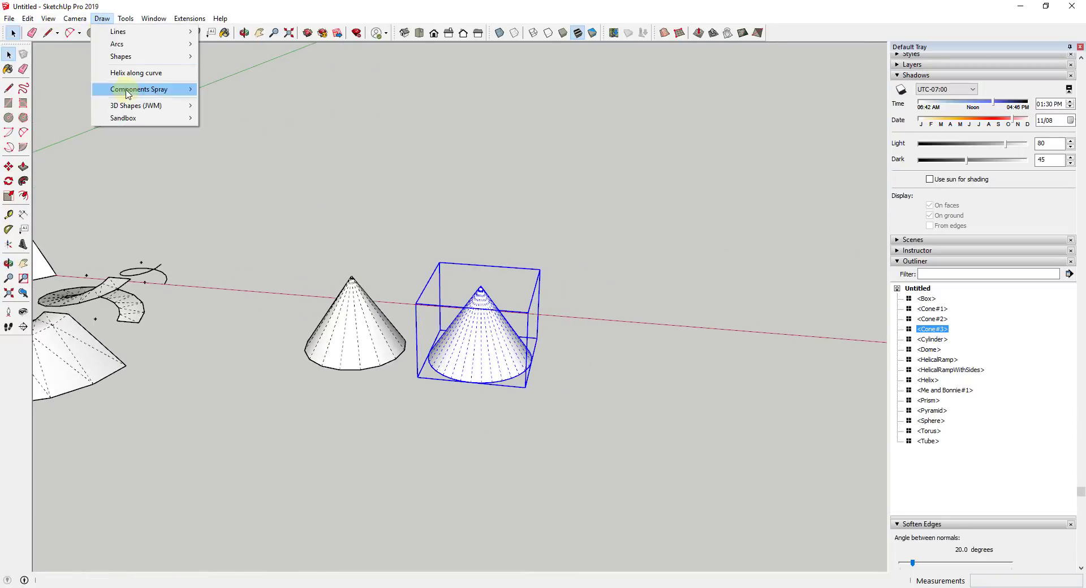
{"action": "mouse_move", "coordinate": [148, 106]}
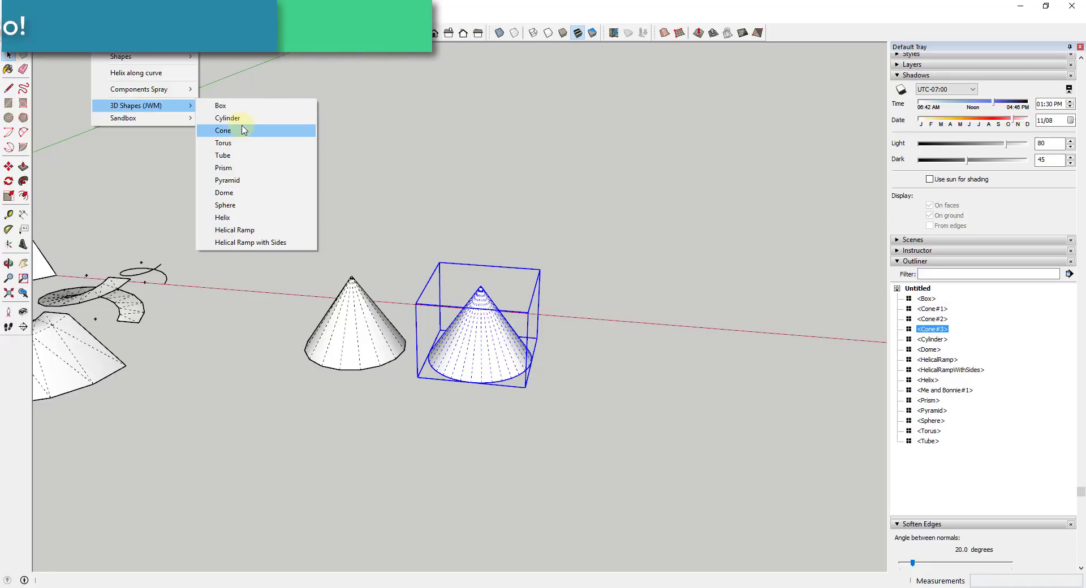
{"action": "left_click", "coordinate": [232, 206]}
{"action": "left_click_drag", "start_coordinate": [583, 263], "coordinate": [695, 213]}
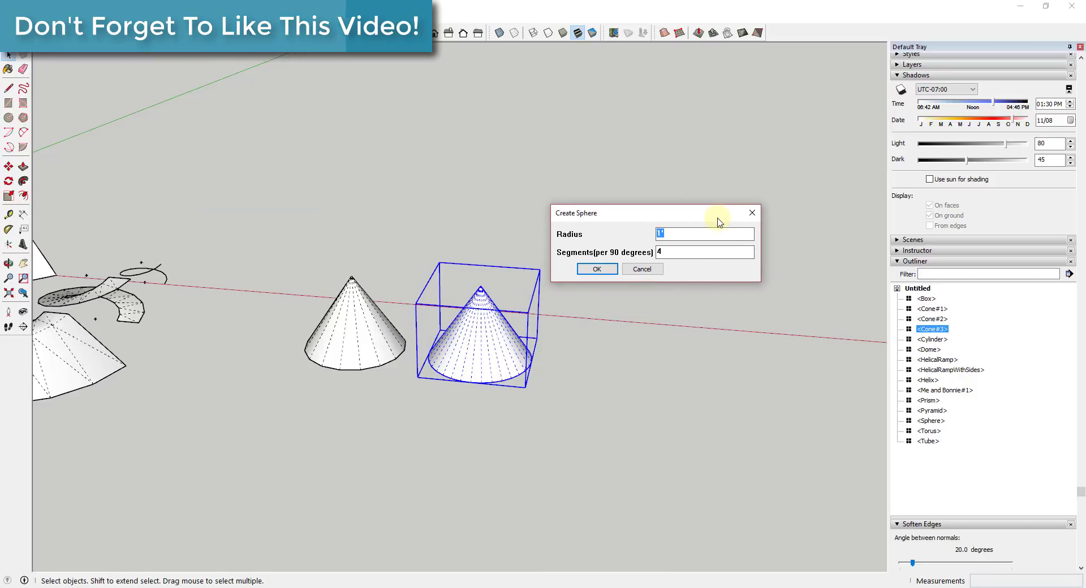
{"action": "type", "text": "2'"}
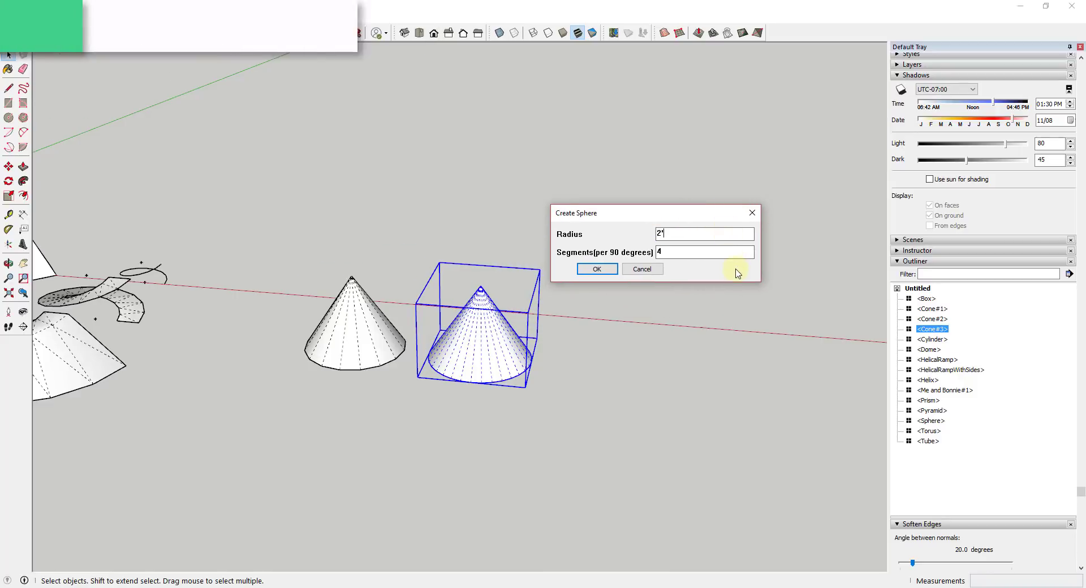
{"action": "key", "text": "Tab"}
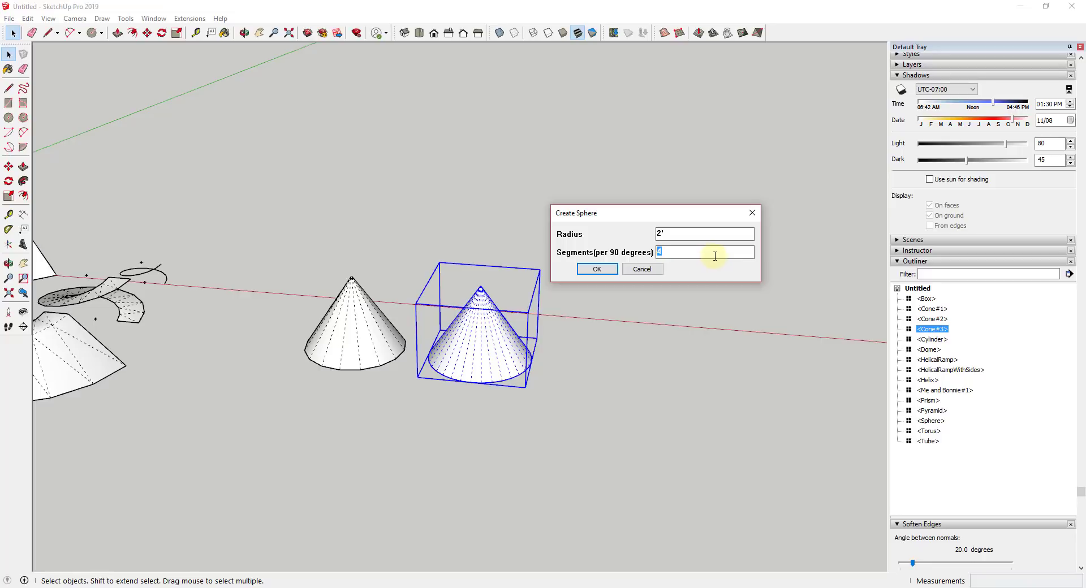
{"action": "key", "text": "Return"}
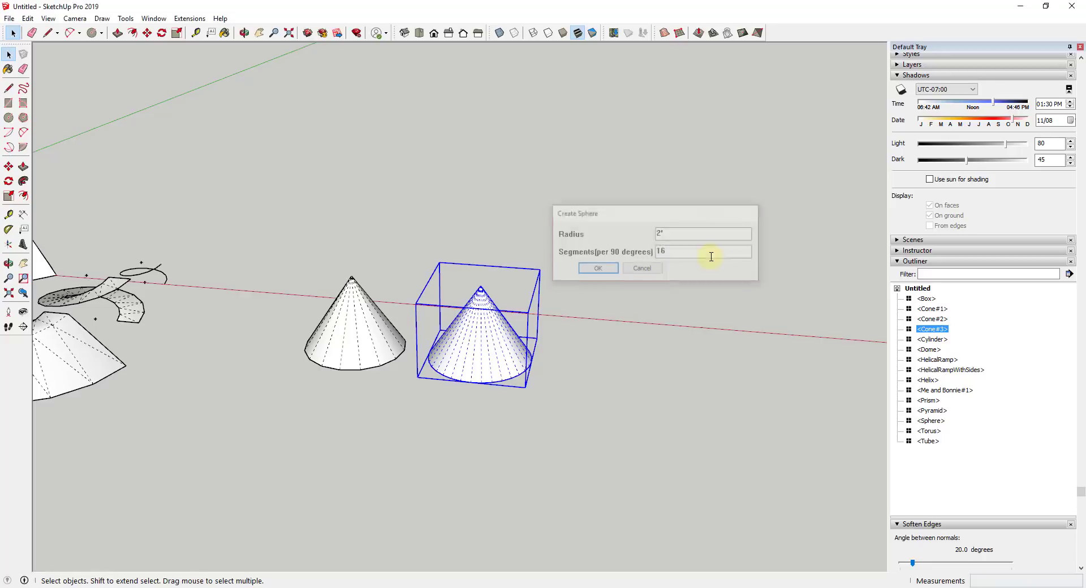
Place Sphere#1 to the right of the cones
{"action": "left_click", "coordinate": [631, 341]}
{"action": "scroll", "coordinate": [695, 346], "scroll_direction": "up", "scroll_amount": 3}
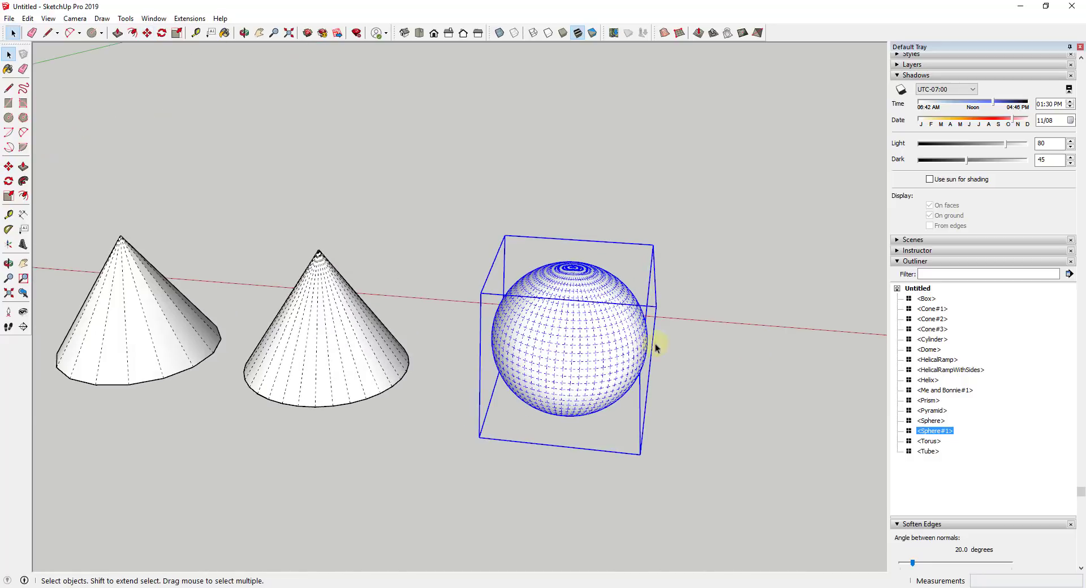
{"action": "mouse_move", "coordinate": [654, 339]}
{"action": "middle_mouse_down"}
{"action": "mouse_move", "coordinate": [601, 272]}
{"action": "mouse_move", "coordinate": [667, 335]}
{"action": "middle_mouse_up"}
{"action": "scroll", "coordinate": [445, 286], "scroll_direction": "down", "scroll_amount": 2}
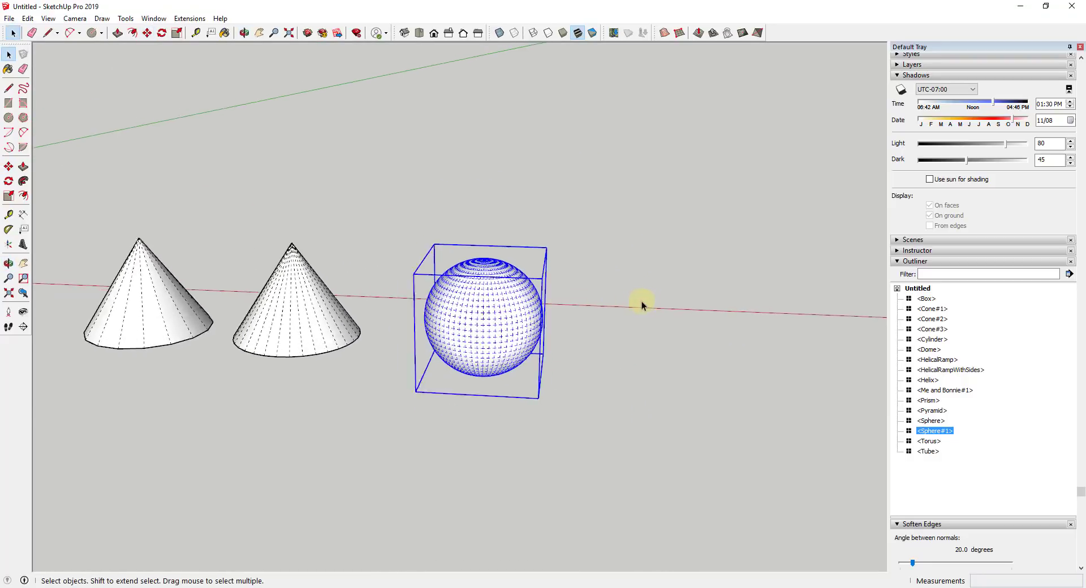
{"action": "scroll", "coordinate": [641, 306], "scroll_direction": "up", "scroll_amount": 1}
Create a parametric torus with profile radius 6, 1' torus radius and 16 segments
{"action": "left_click", "coordinate": [102, 19]}
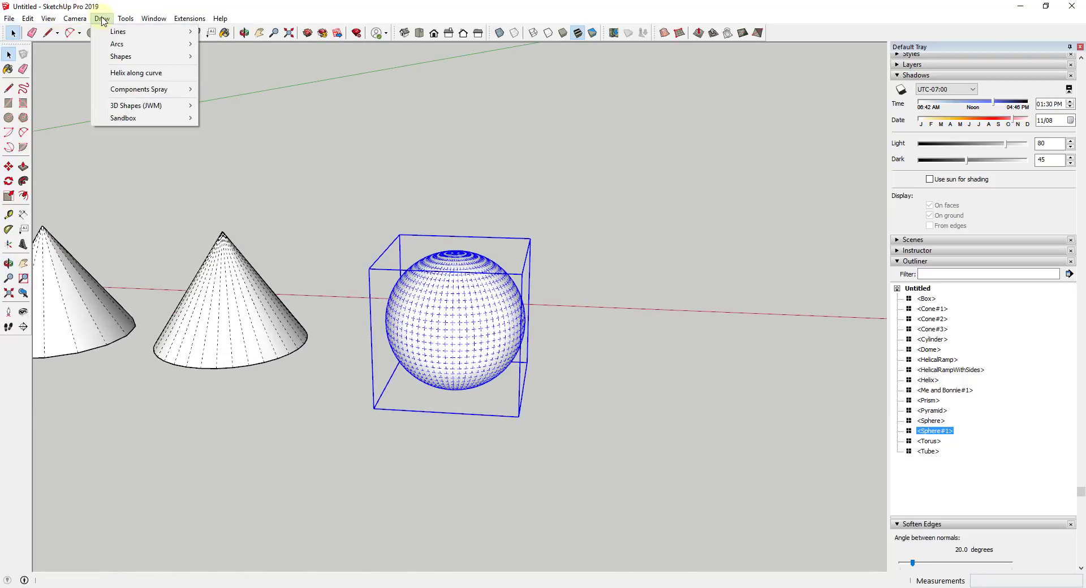
{"action": "mouse_move", "coordinate": [164, 105]}
{"action": "left_click", "coordinate": [244, 143]}
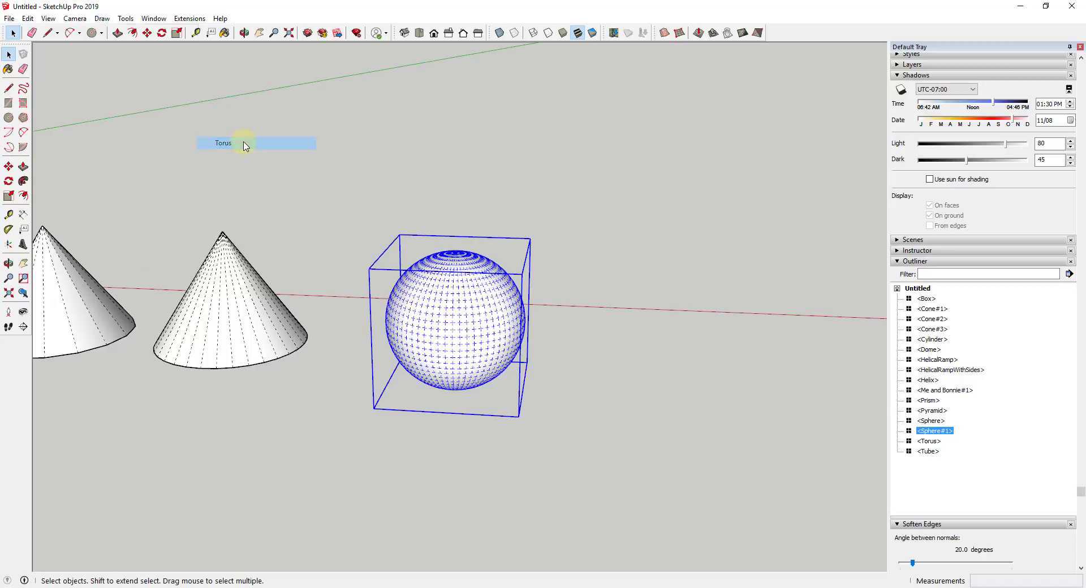
{"action": "left_click_drag", "start_coordinate": [537, 250], "coordinate": [740, 125]}
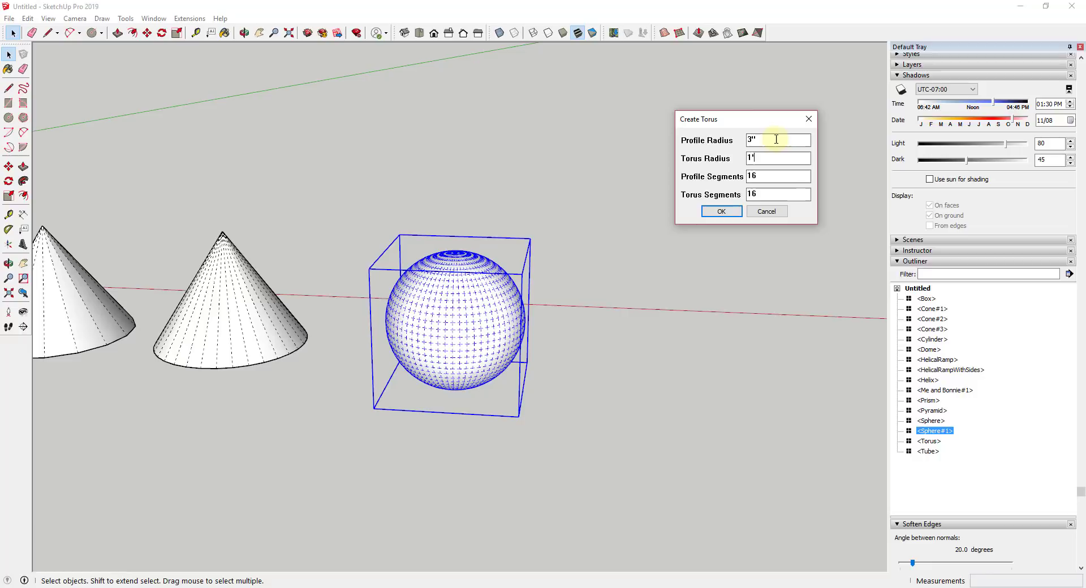
{"action": "double_click", "coordinate": [775, 139]}
{"action": "type", "text": "6"}
{"action": "left_click", "coordinate": [714, 211]}
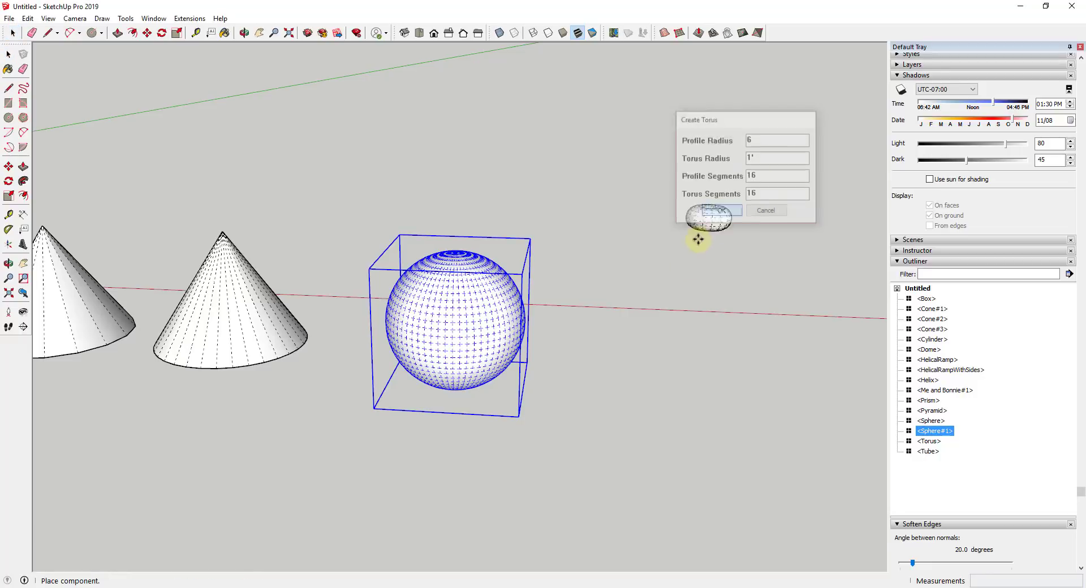
Place Torus#1 to the right of the sphere
{"action": "left_click", "coordinate": [687, 348]}
{"action": "scroll", "coordinate": [695, 351], "scroll_direction": "up", "scroll_amount": 5}
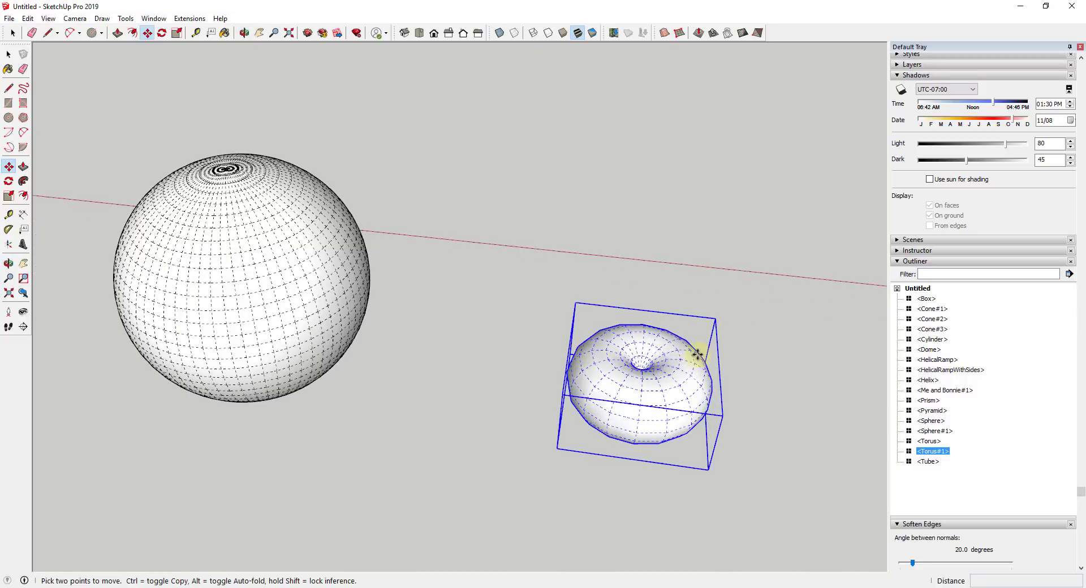
{"action": "scroll", "coordinate": [650, 363], "scroll_direction": "up", "scroll_amount": 2}
{"action": "scroll", "coordinate": [735, 376], "scroll_direction": "down", "scroll_amount": 4}
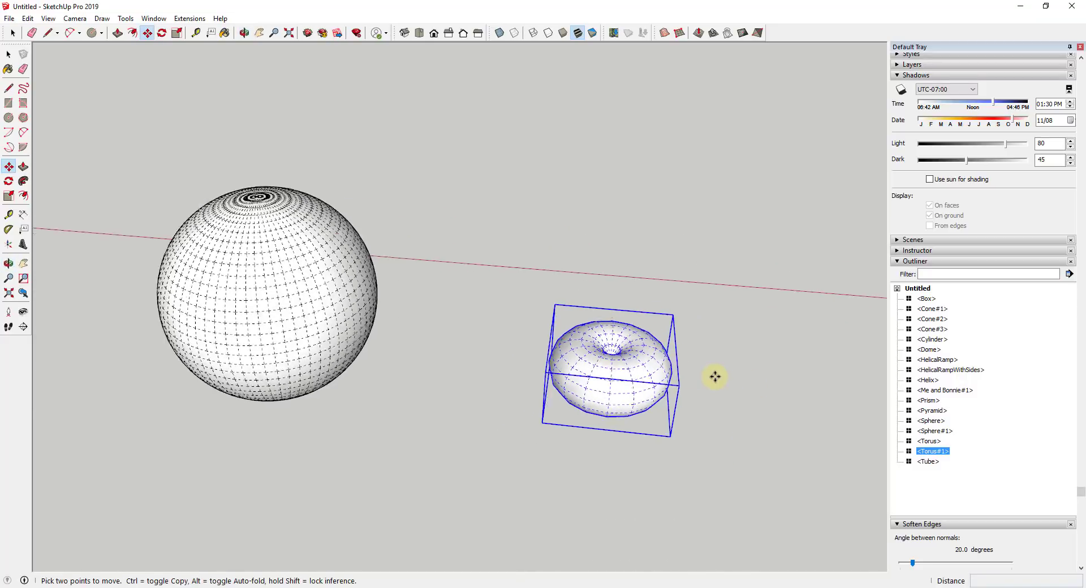
{"action": "scroll", "coordinate": [591, 322], "scroll_direction": "up", "scroll_amount": 2}
{"action": "middle_click_drag", "start_coordinate": [592, 322], "coordinate": [626, 346]}
{"action": "scroll", "coordinate": [617, 362], "scroll_direction": "up", "scroll_amount": 2}
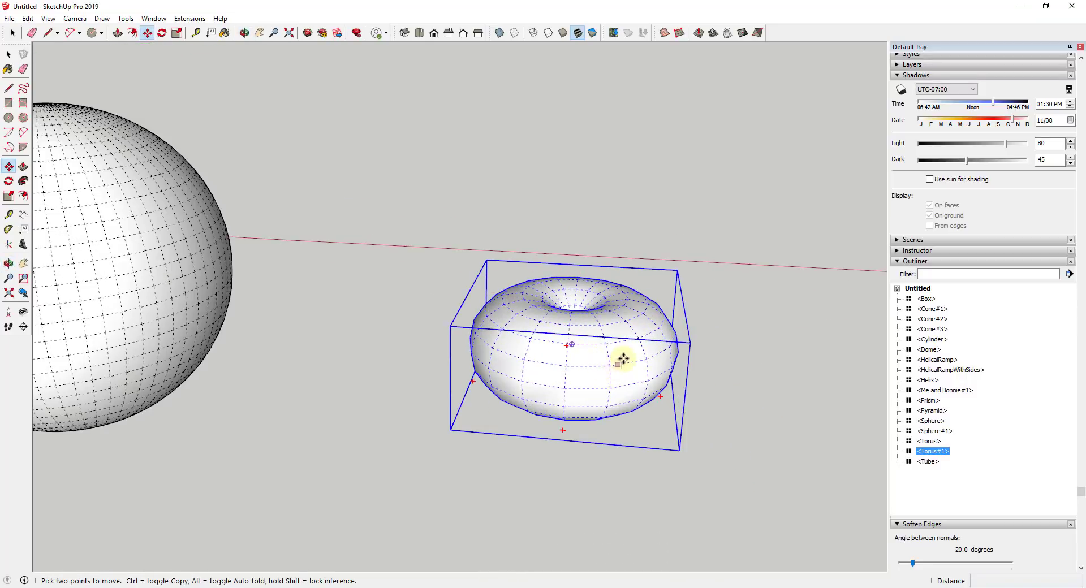
{"action": "scroll", "coordinate": [529, 335], "scroll_direction": "down", "scroll_amount": 3}
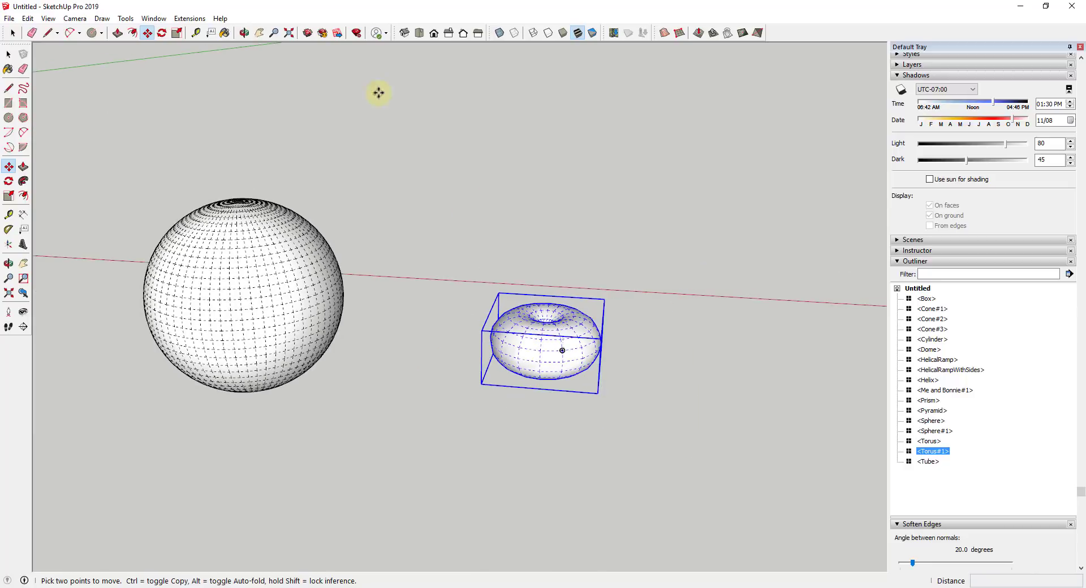
Create a helical ramp with default settings: 1' to 2' radius, 2' height, one rotation
{"action": "left_click", "coordinate": [74, 19]}
{"action": "mouse_move", "coordinate": [102, 18]}
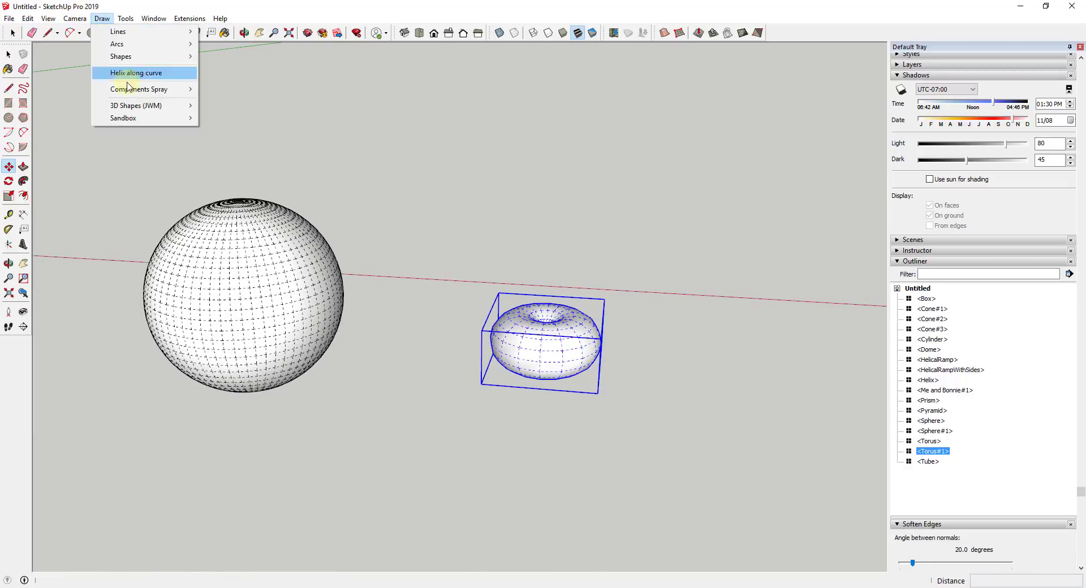
{"action": "mouse_move", "coordinate": [149, 105]}
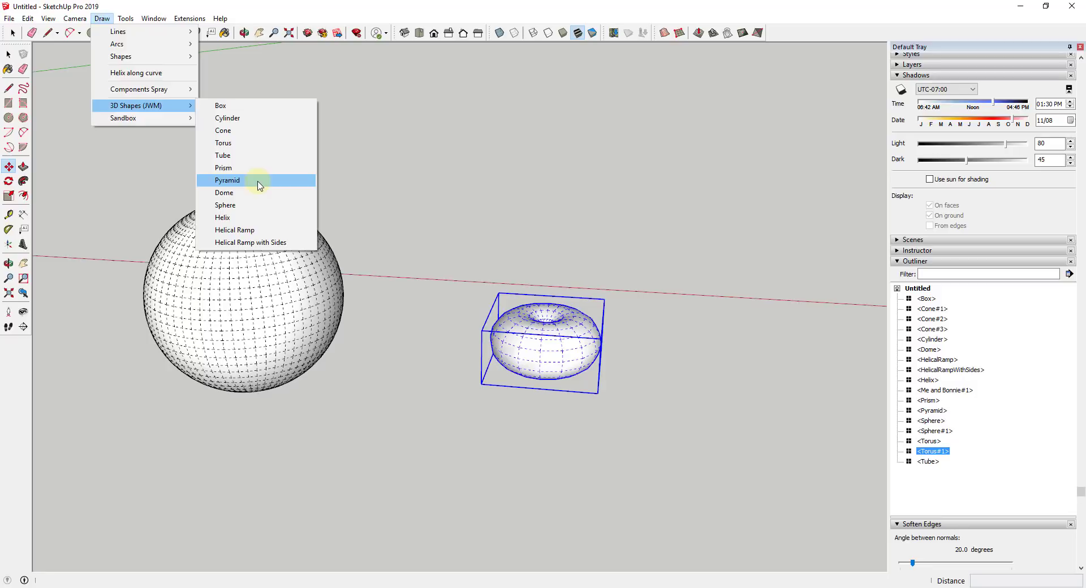
{"action": "left_click", "coordinate": [243, 230]}
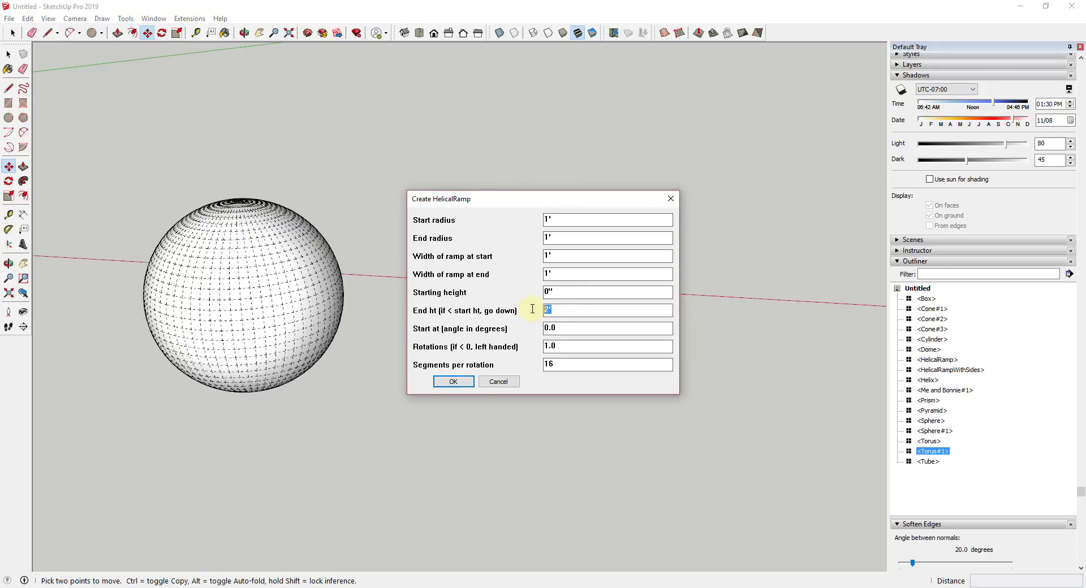
{"action": "left_click", "coordinate": [583, 219]}
{"action": "left_click", "coordinate": [453, 381]}
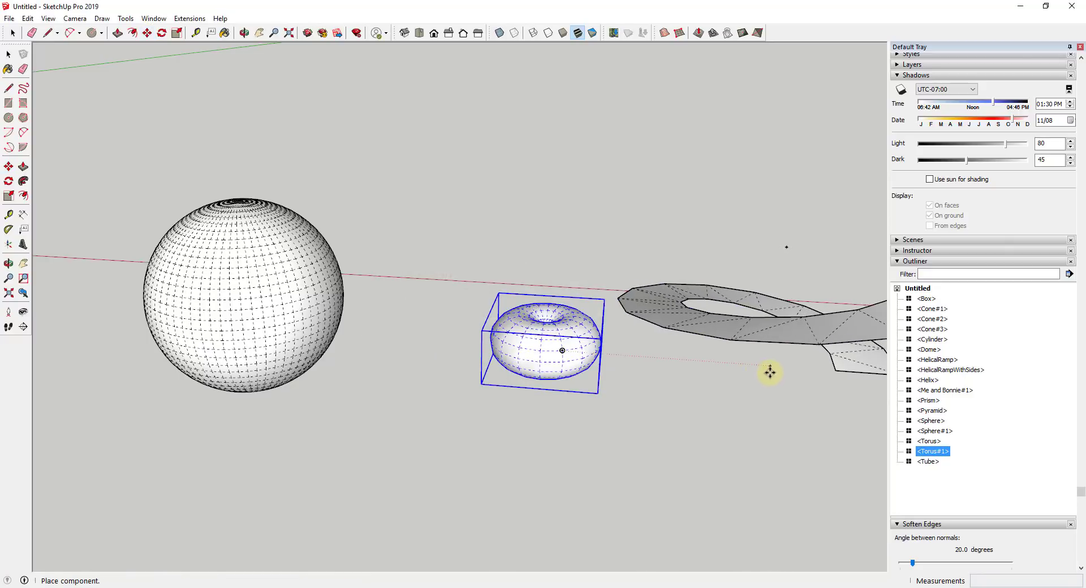
Place the helical ramp beside the torus, then move it slightly further right
{"action": "left_click", "coordinate": [770, 371]}
{"action": "scroll", "coordinate": [686, 262], "scroll_direction": "down", "scroll_amount": 3}
{"action": "middle_click_drag", "start_coordinate": [686, 262], "coordinate": [675, 299]}
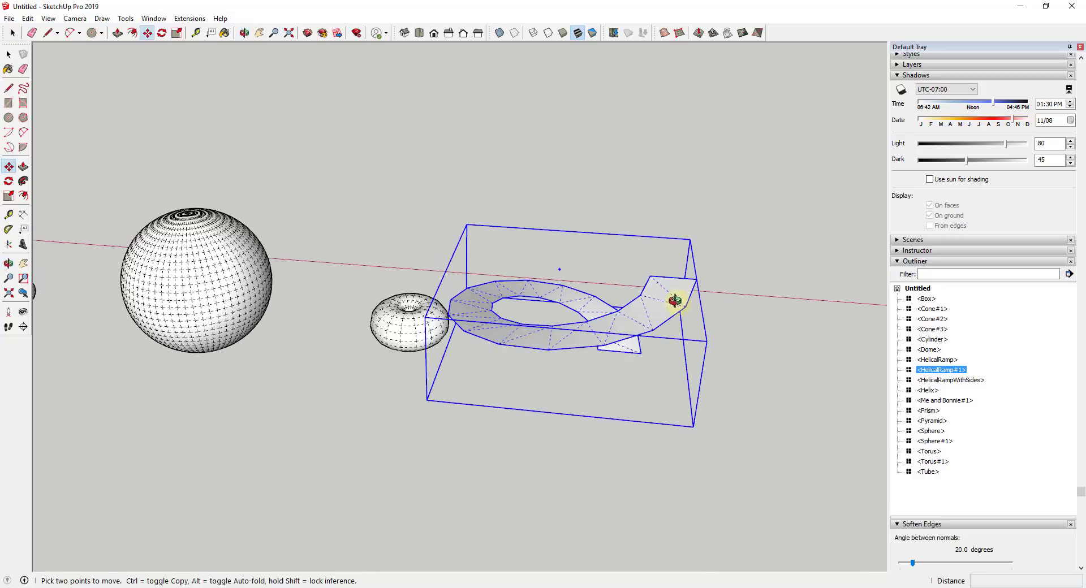
{"action": "key", "text": "space"}
{"action": "key", "text": "m"}
{"action": "left_click", "coordinate": [630, 327]}
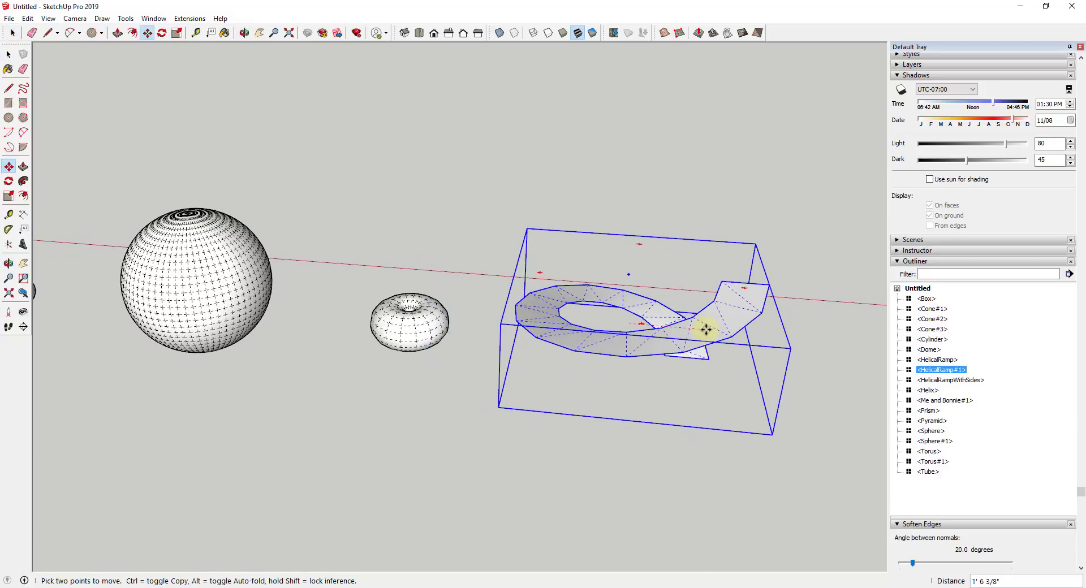
{"action": "left_click", "coordinate": [705, 327]}
{"action": "key", "text": "space"}
{"action": "scroll", "coordinate": [728, 313], "scroll_direction": "down", "scroll_amount": 3}
{"action": "middle_click_drag", "start_coordinate": [727, 312], "coordinate": [763, 306]}
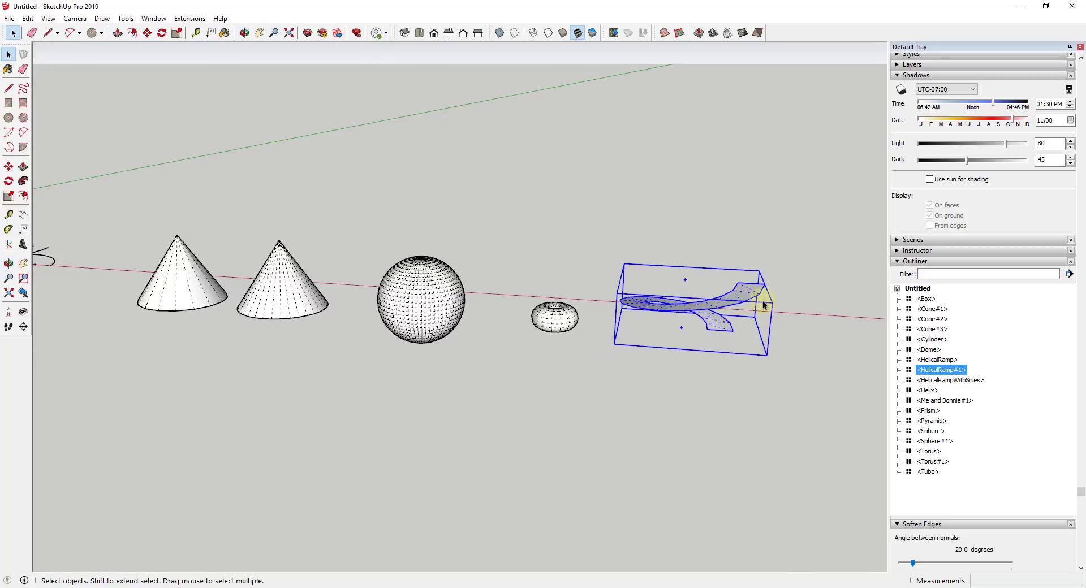
{"action": "scroll", "coordinate": [763, 306], "scroll_direction": "down", "scroll_amount": 5}
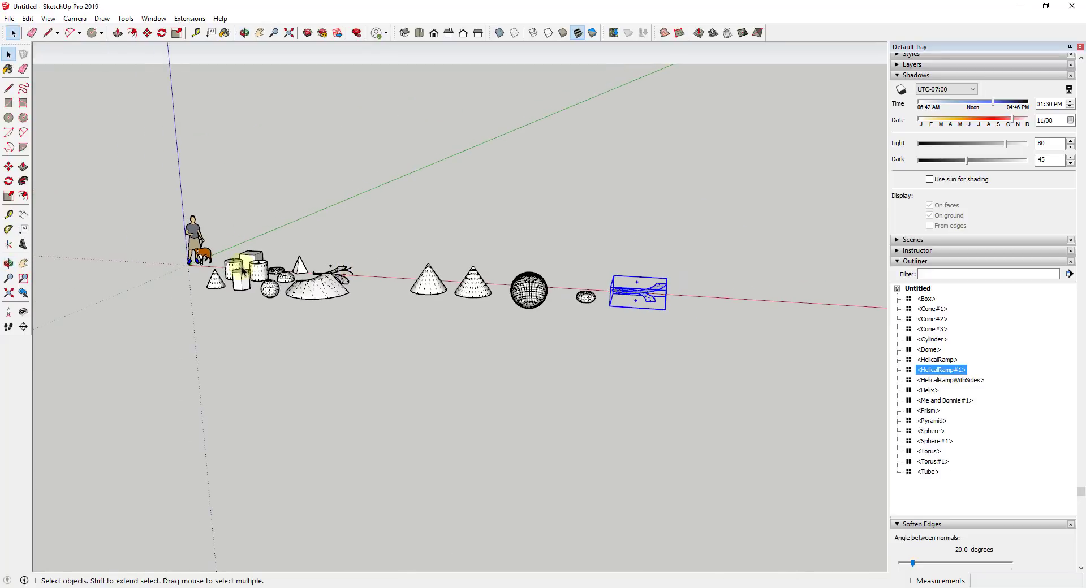
{"action": "scroll", "coordinate": [214, 263], "scroll_direction": "up", "scroll_amount": 6}
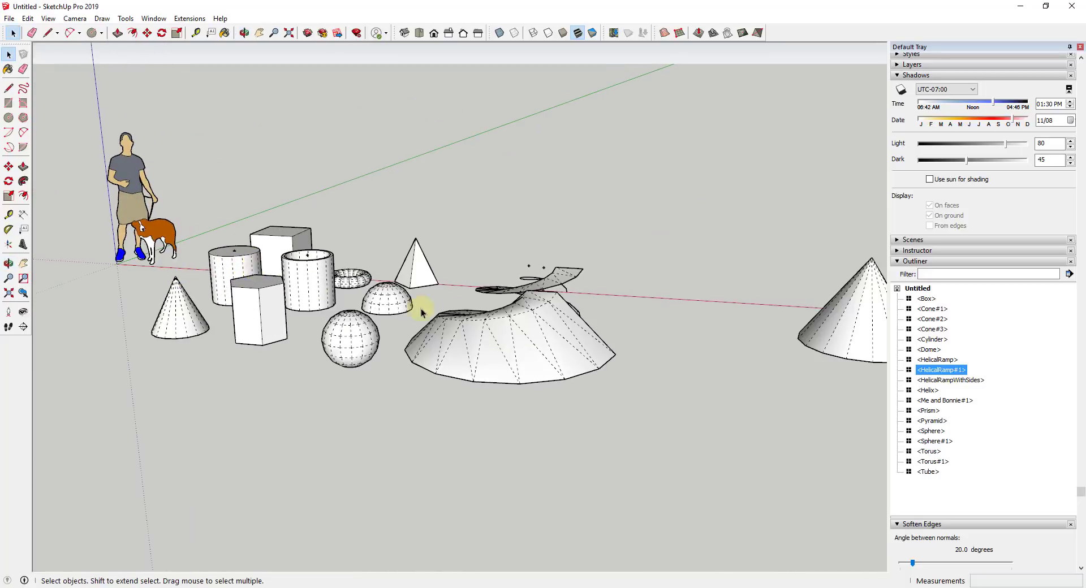
{"action": "middle_click_drag", "start_coordinate": [422, 313], "coordinate": [312, 405]}
{"action": "scroll", "coordinate": [395, 339], "scroll_direction": "down", "scroll_amount": 3}
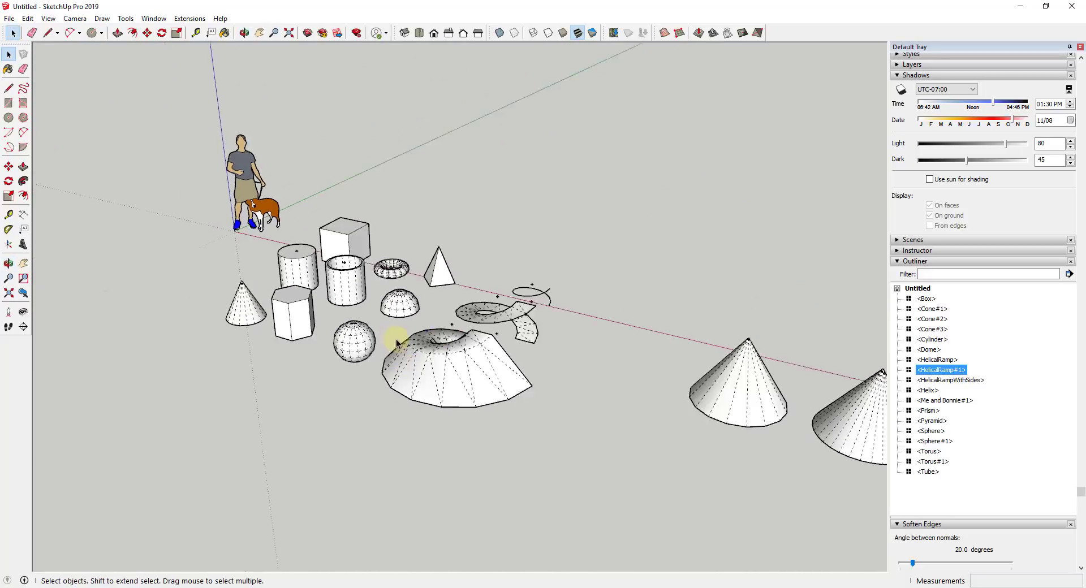
{"action": "middle_click_drag", "start_coordinate": [395, 340], "coordinate": [240, 407]}
{"action": "scroll", "coordinate": [314, 347], "scroll_direction": "up", "scroll_amount": 3}
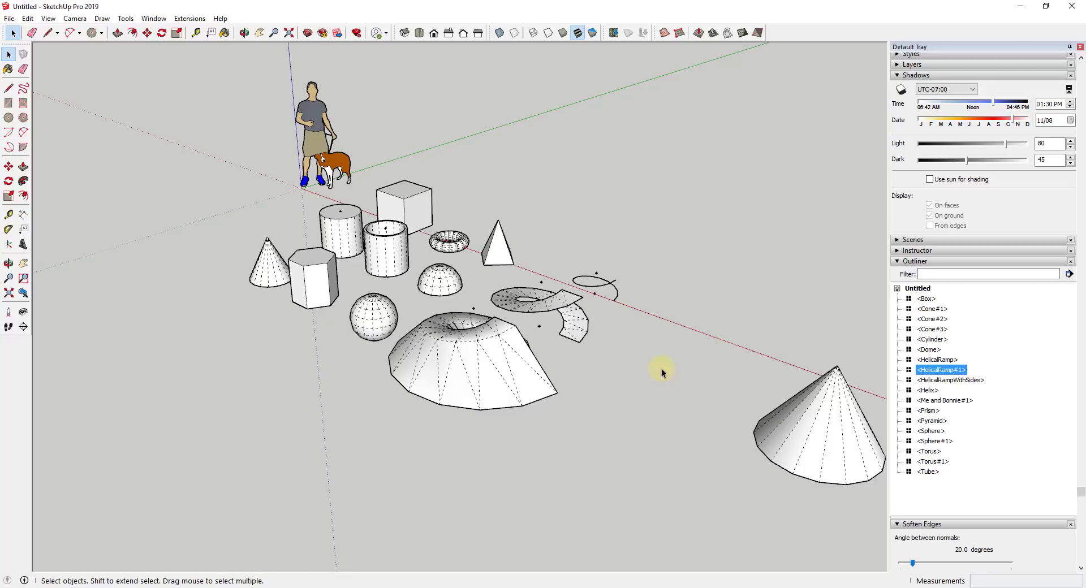
{"action": "middle_click_drag", "start_coordinate": [436, 327], "coordinate": [516, 356]}
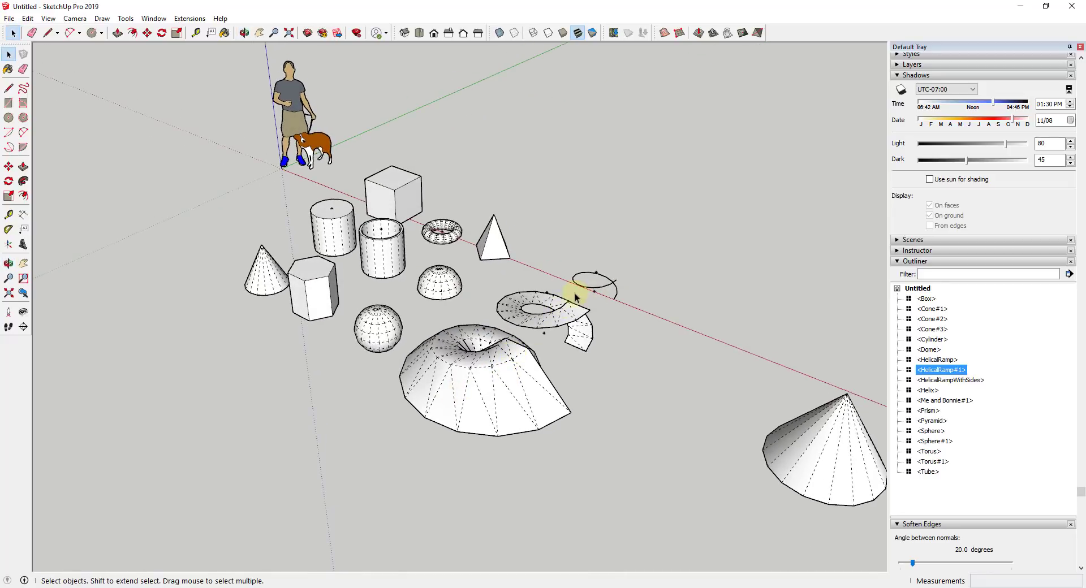
{"action": "middle_click_drag", "start_coordinate": [477, 249], "coordinate": [502, 278]}
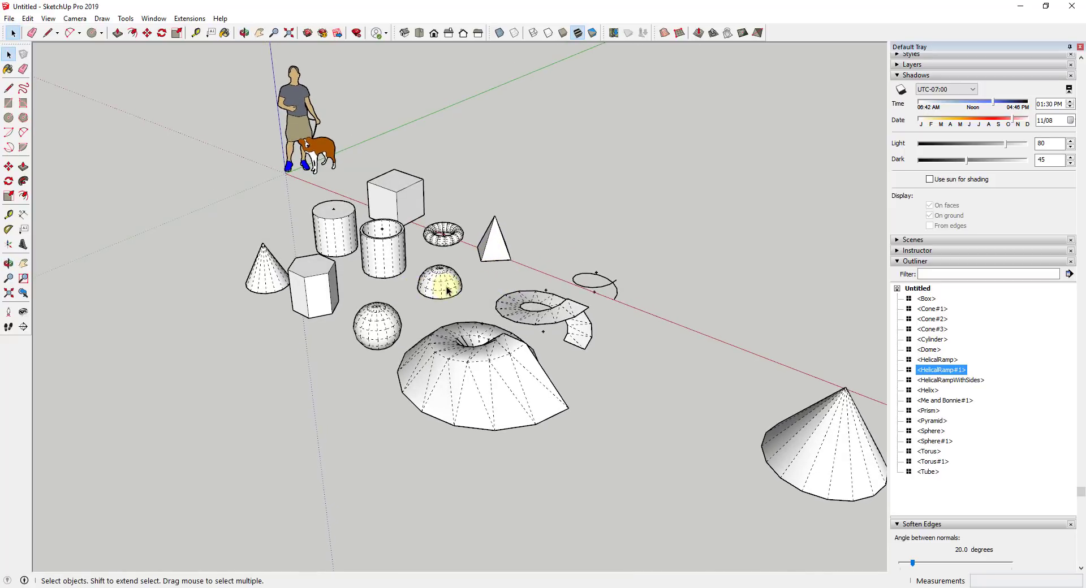
{"action": "scroll", "coordinate": [373, 334], "scroll_direction": "up", "scroll_amount": 2}
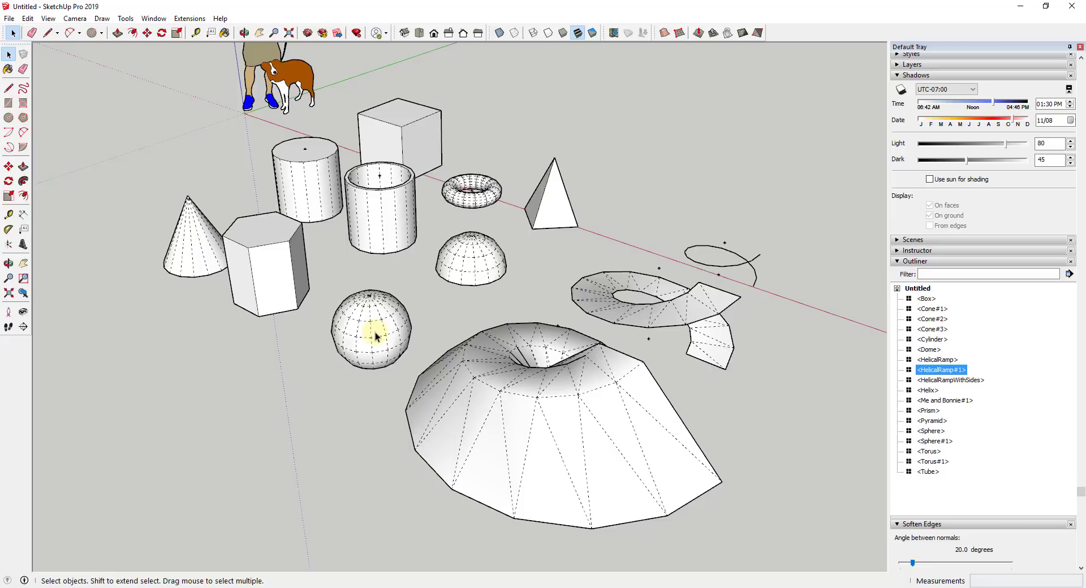
{"action": "middle_click_drag", "start_coordinate": [390, 327], "coordinate": [405, 301]}
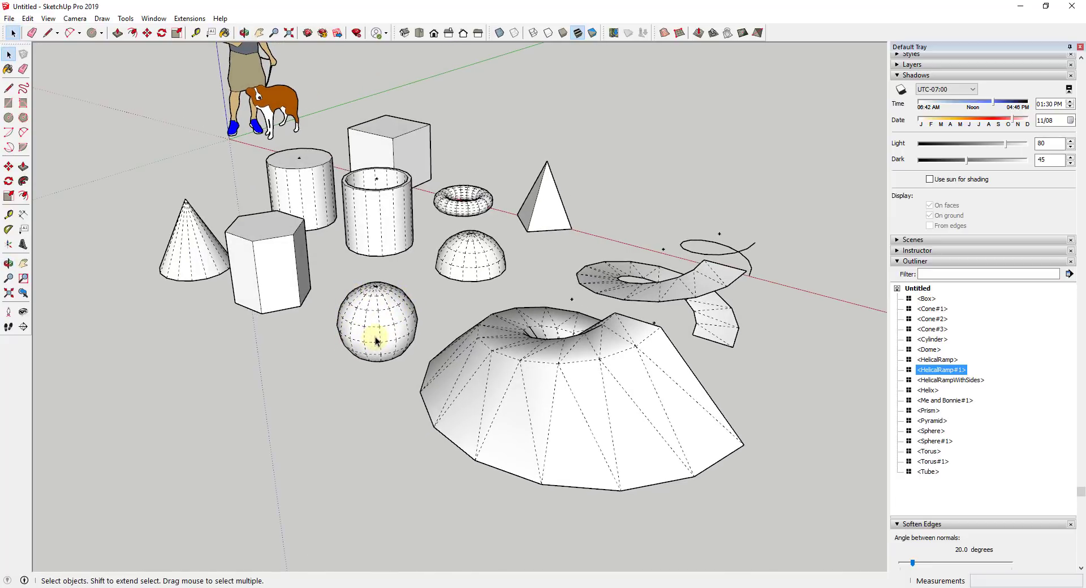
Edit the 1' sphere to use 8 segments per 90 degrees instead of 4
{"action": "right_click", "coordinate": [382, 322]}
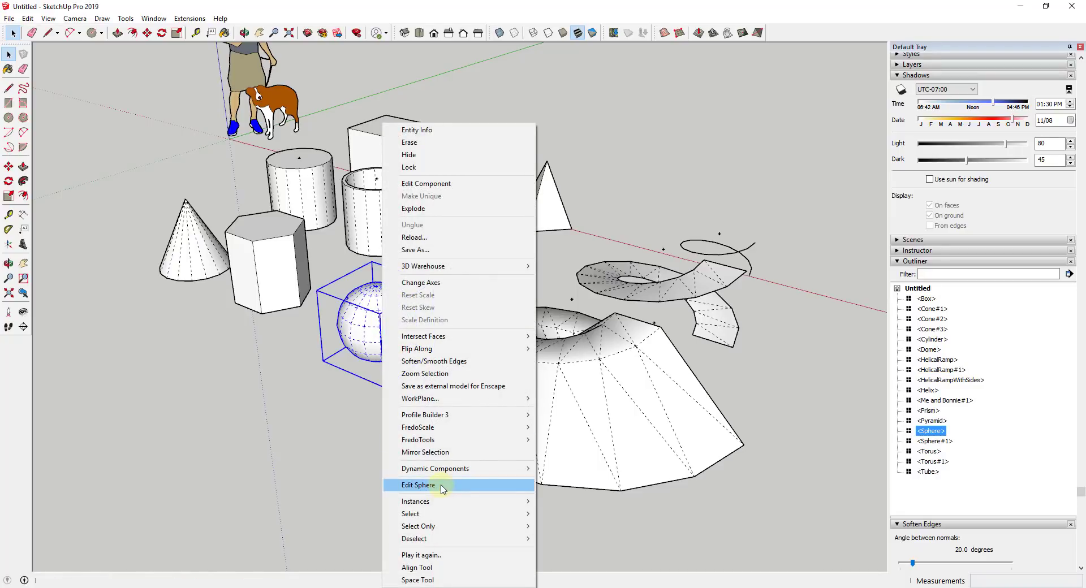
{"action": "left_click", "coordinate": [418, 485]}
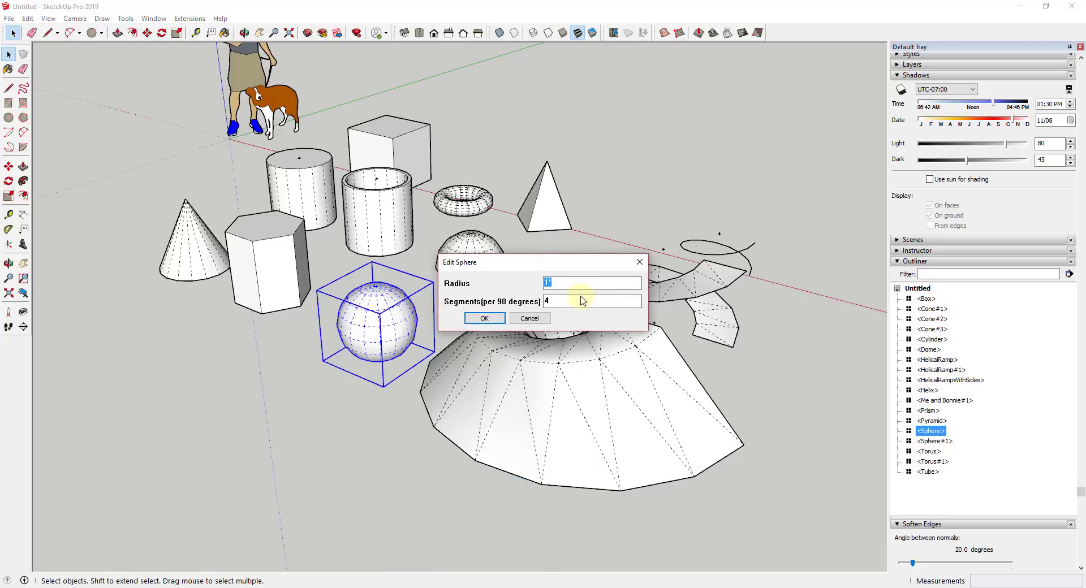
{"action": "key", "text": "shift+Home"}
{"action": "type", "text": "8"}
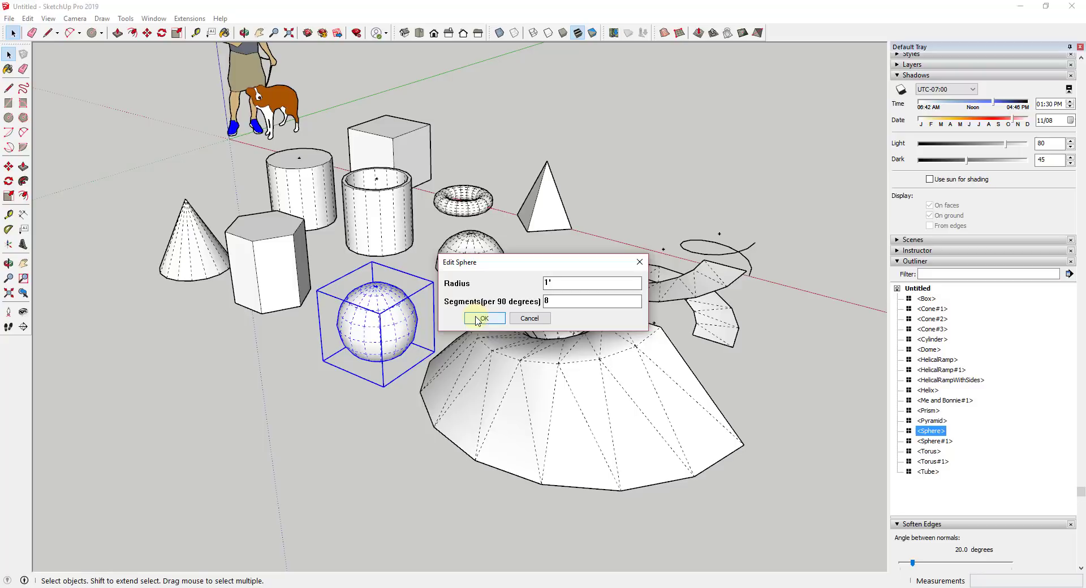
{"action": "left_click", "coordinate": [484, 318]}
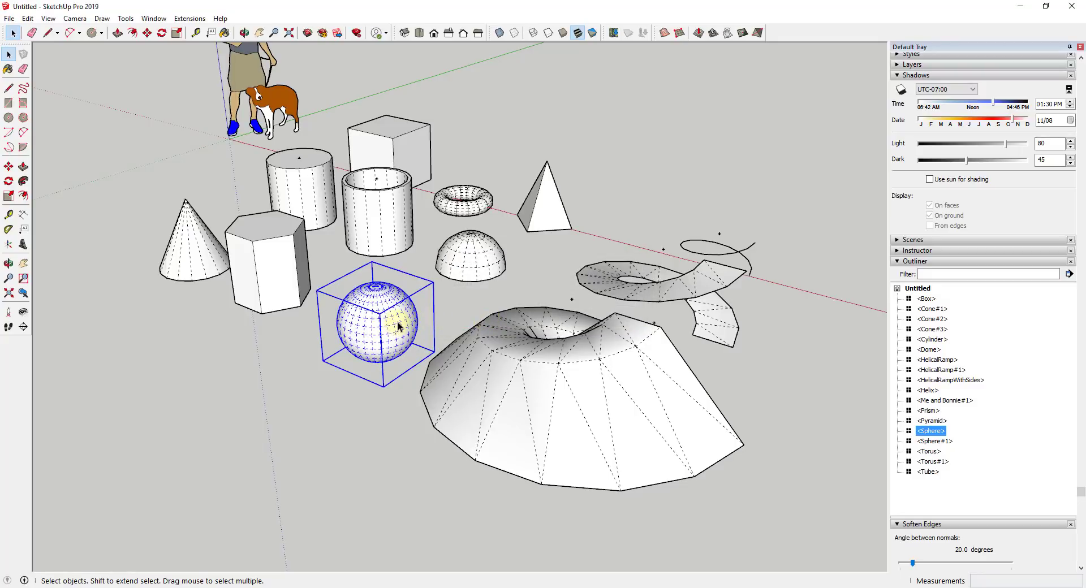
{"action": "scroll", "coordinate": [392, 326], "scroll_direction": "down", "scroll_amount": 3}
Regenerate the dome through Edit Dome with a 2' radius
{"action": "middle_click_drag", "start_coordinate": [497, 286], "coordinate": [485, 286]}
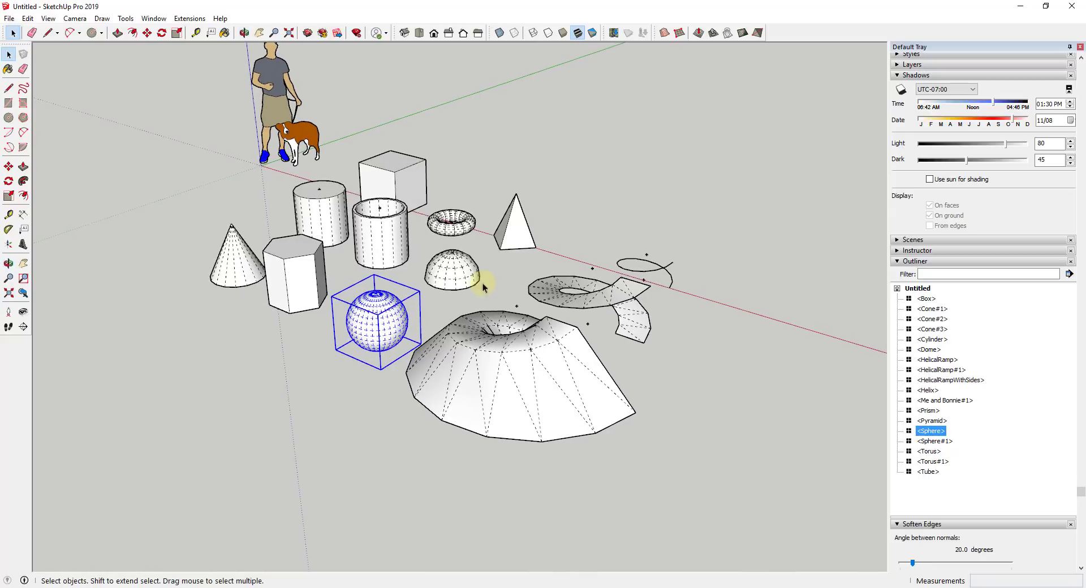
{"action": "right_click", "coordinate": [452, 272]}
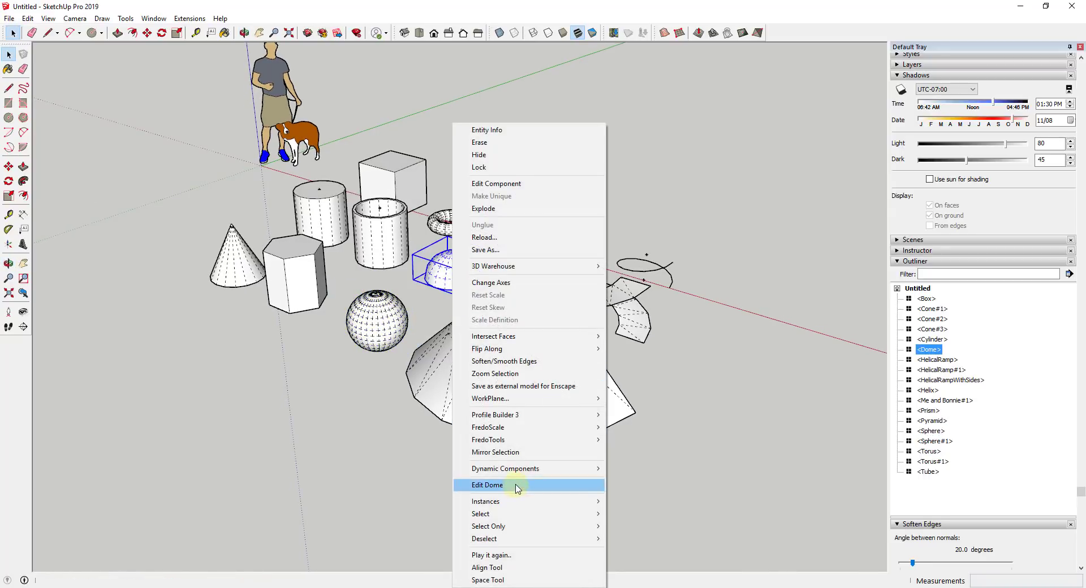
{"action": "left_click", "coordinate": [512, 486]}
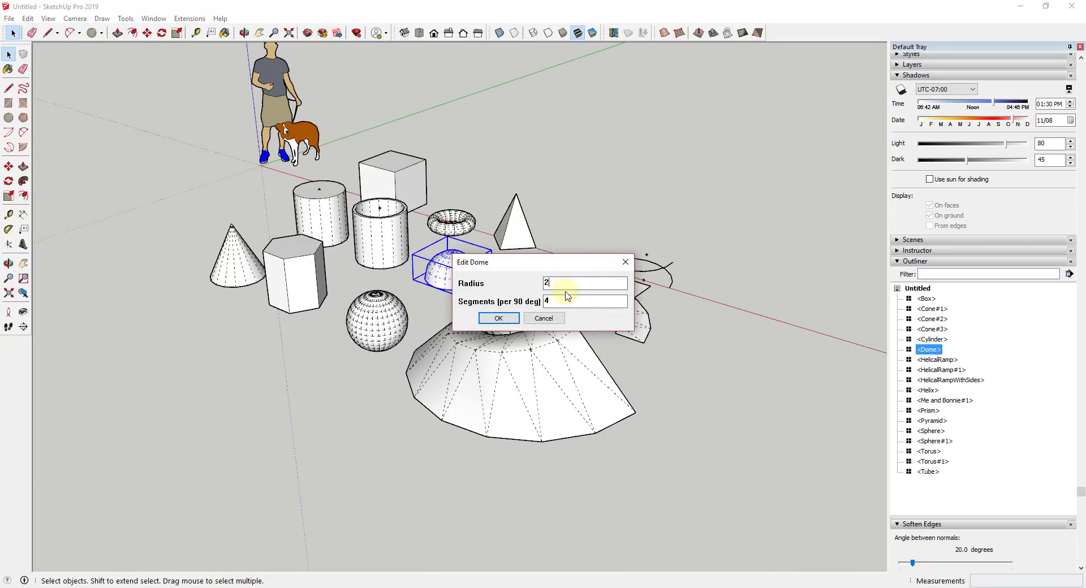
{"action": "key", "text": "Return"}
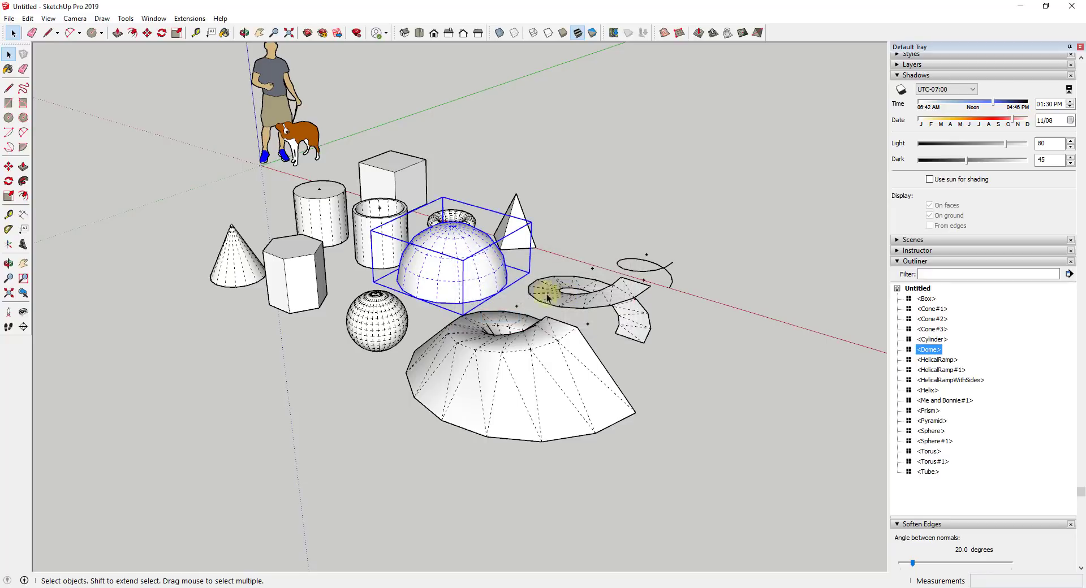
{"action": "key", "text": "o"}
{"action": "left_click_drag", "start_coordinate": [468, 259], "coordinate": [452, 282]}
{"action": "key", "text": "space"}
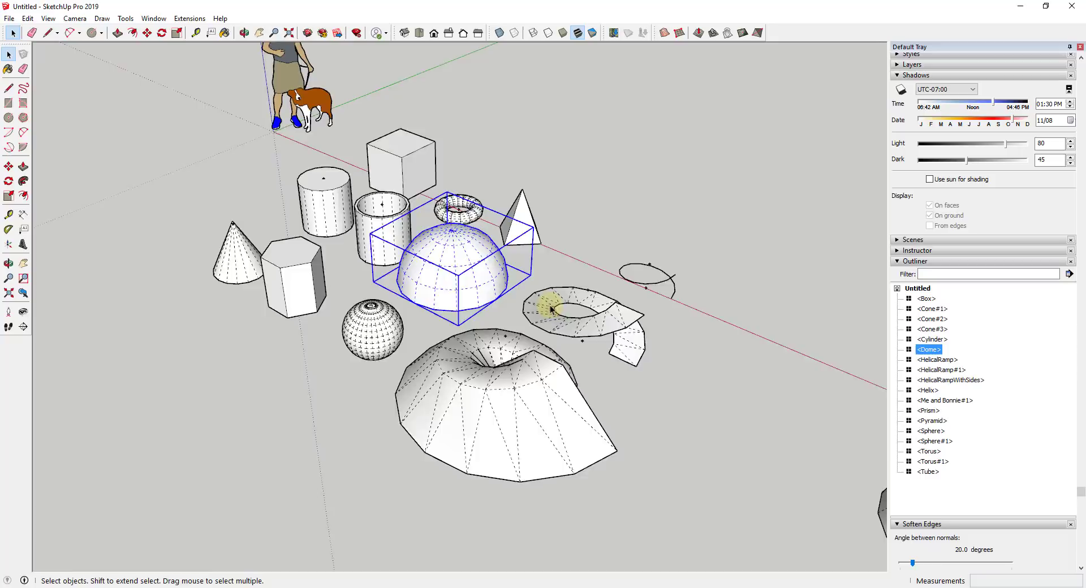
{"action": "scroll", "coordinate": [549, 308], "scroll_direction": "down", "scroll_amount": 3}
{"action": "middle_click_drag", "start_coordinate": [543, 271], "coordinate": [538, 252]}
{"action": "scroll", "coordinate": [526, 262], "scroll_direction": "up", "scroll_amount": 2}
{"action": "scroll", "coordinate": [475, 260], "scroll_direction": "up", "scroll_amount": 2}
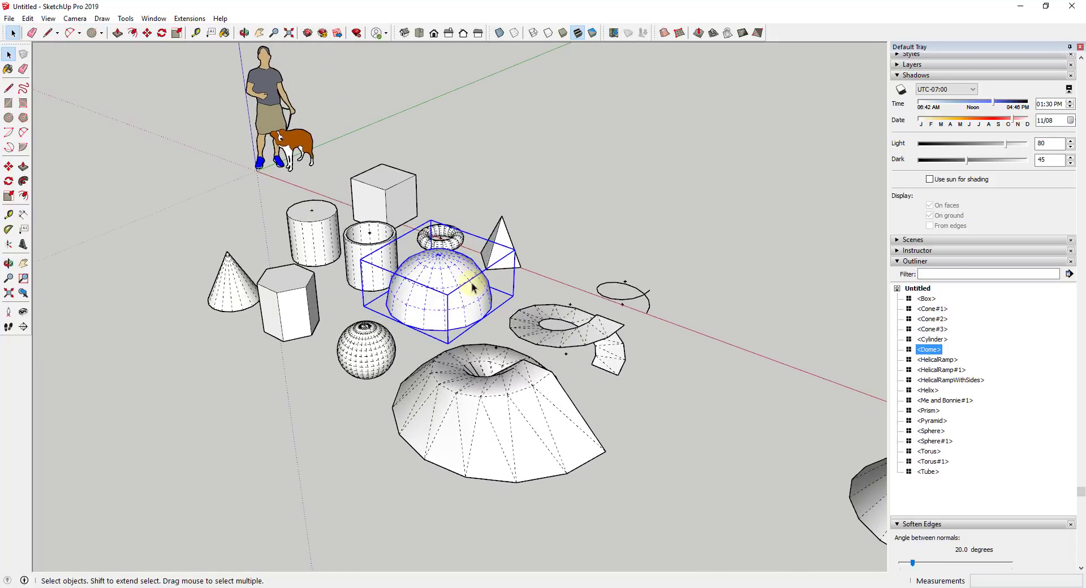
Copy the dome with the Move tool and place the copy off to the right
{"action": "middle_click_drag", "start_coordinate": [588, 293], "coordinate": [402, 342], "text": "shift"}
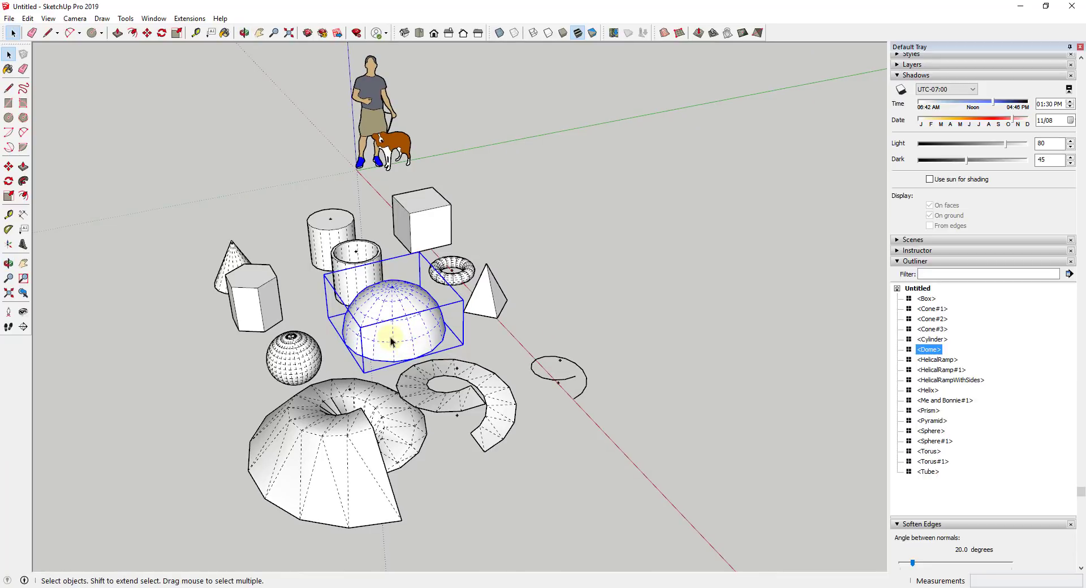
{"action": "key", "text": "m"}
{"action": "left_click", "coordinate": [409, 336]}
{"action": "key", "text": "ctrl"}
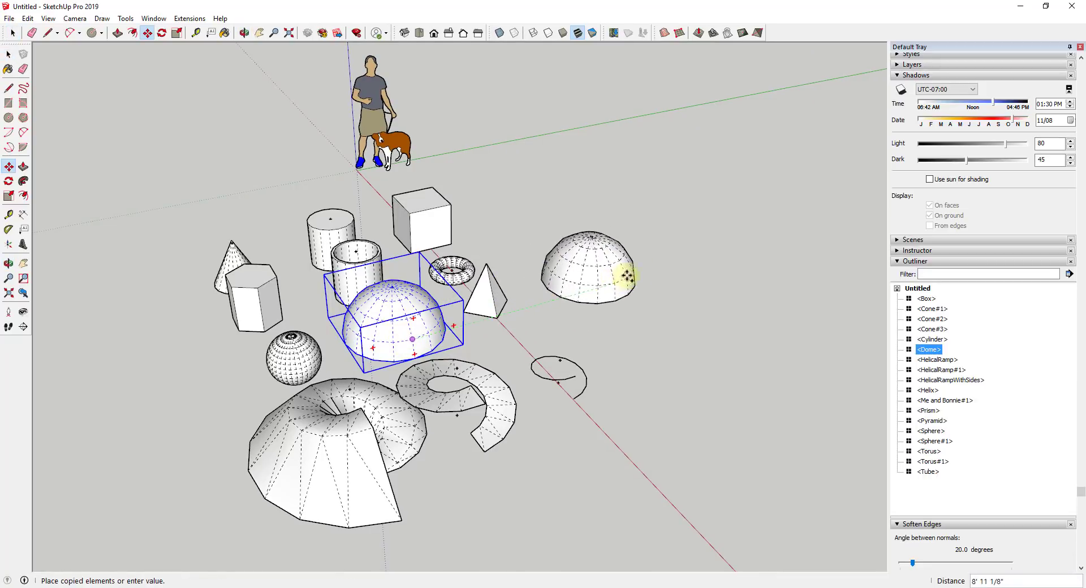
{"action": "left_click", "coordinate": [625, 277]}
{"action": "key", "text": "space"}
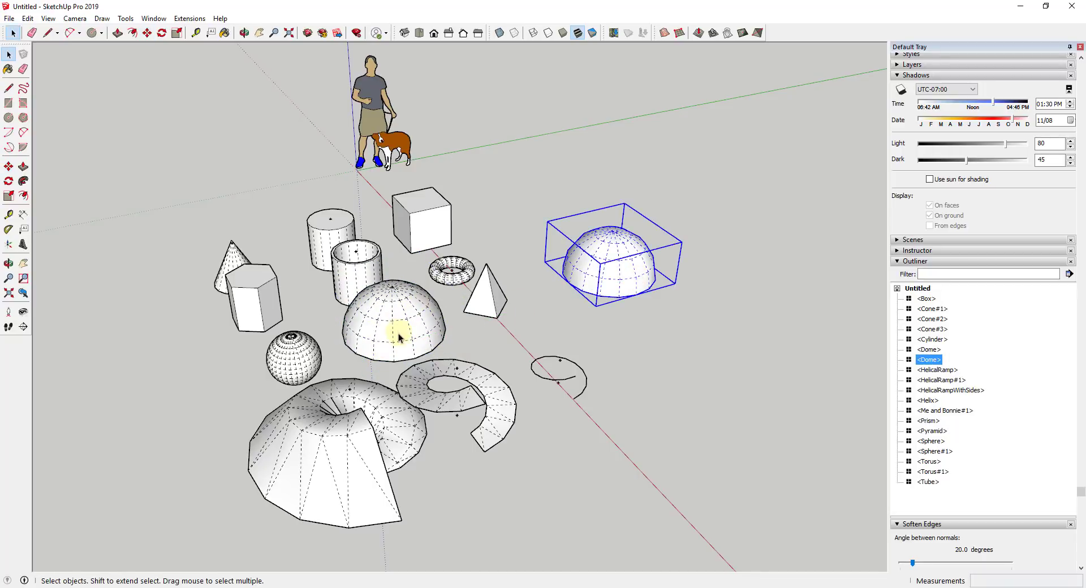
Change the dome copy's radius to 1'6" via Edit Dome
{"action": "right_click", "coordinate": [608, 278]}
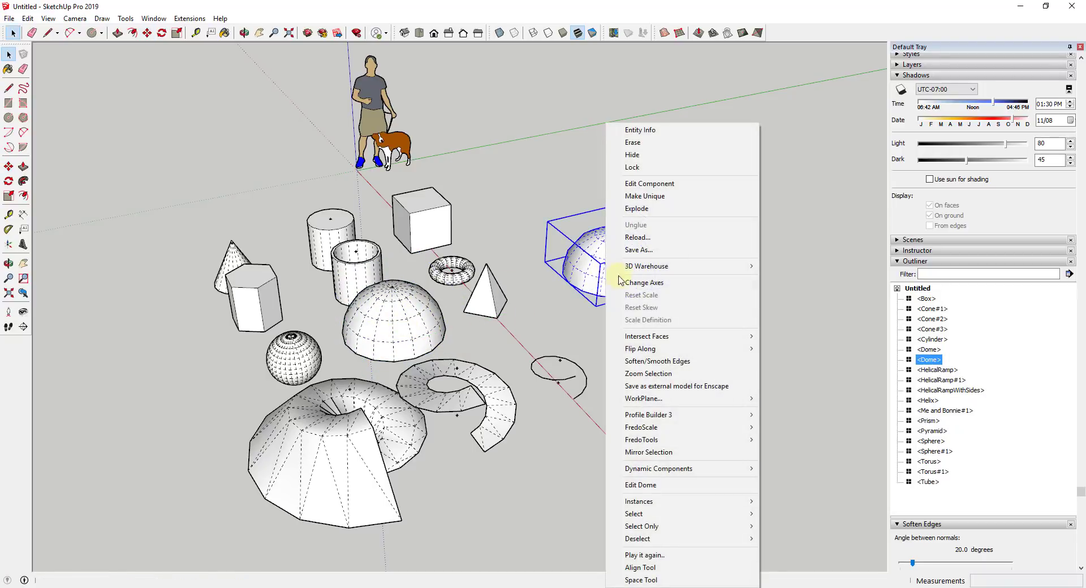
{"action": "left_click", "coordinate": [672, 484]}
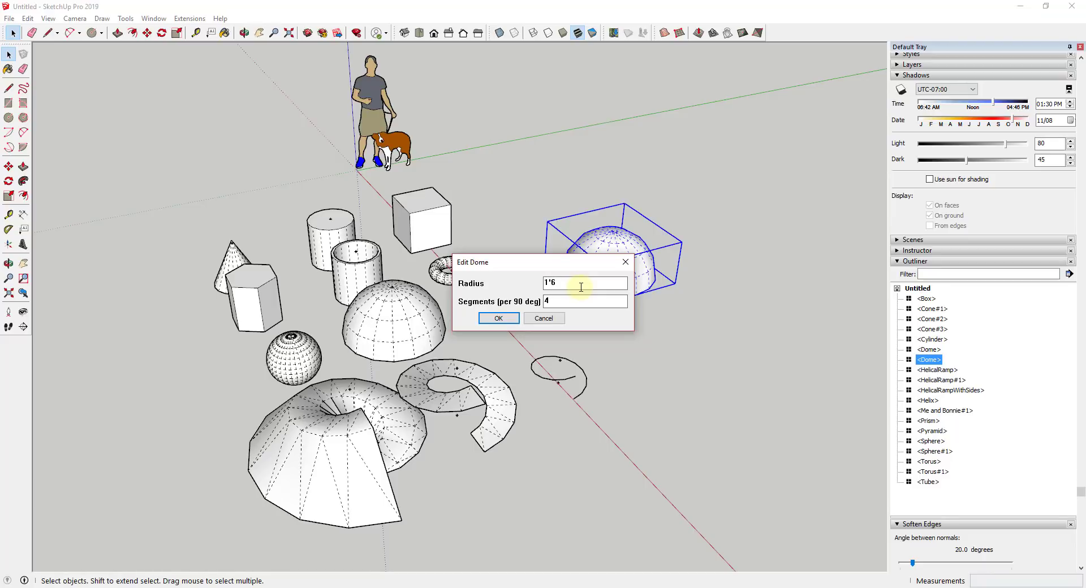
{"action": "type", "text": "1'6"}
{"action": "left_click", "coordinate": [497, 318]}
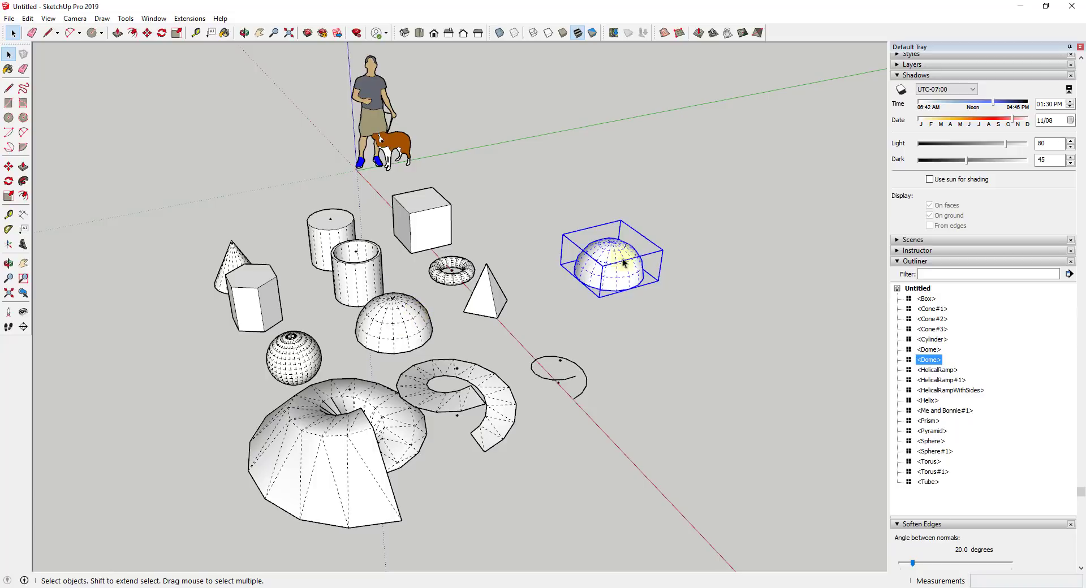
Create Dome#1 with a 3' radius and place it right of the smaller dome copy
{"action": "scroll", "coordinate": [582, 305], "scroll_direction": "down", "scroll_amount": 5}
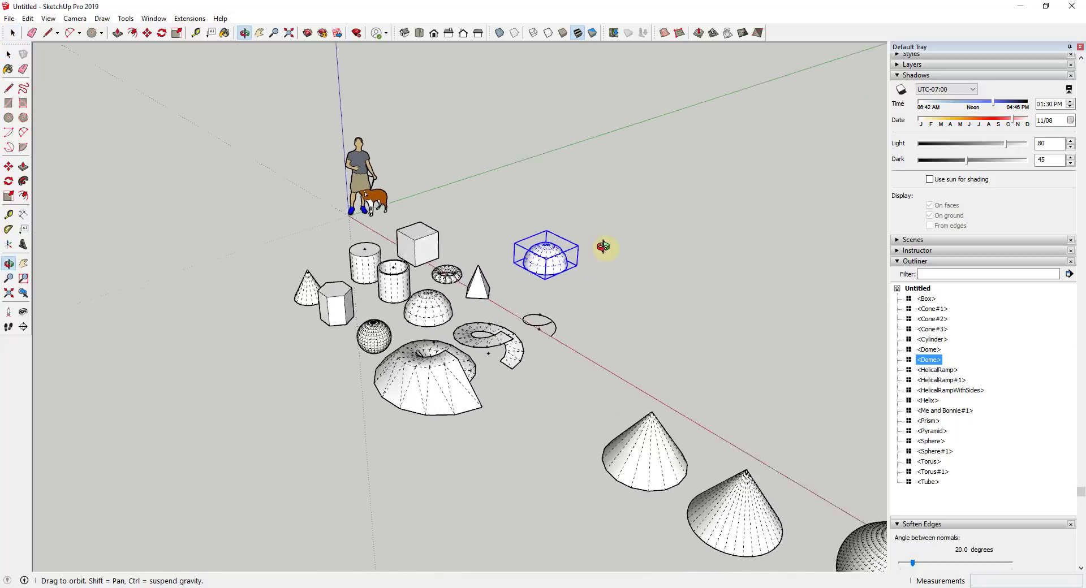
{"action": "left_click", "coordinate": [102, 19]}
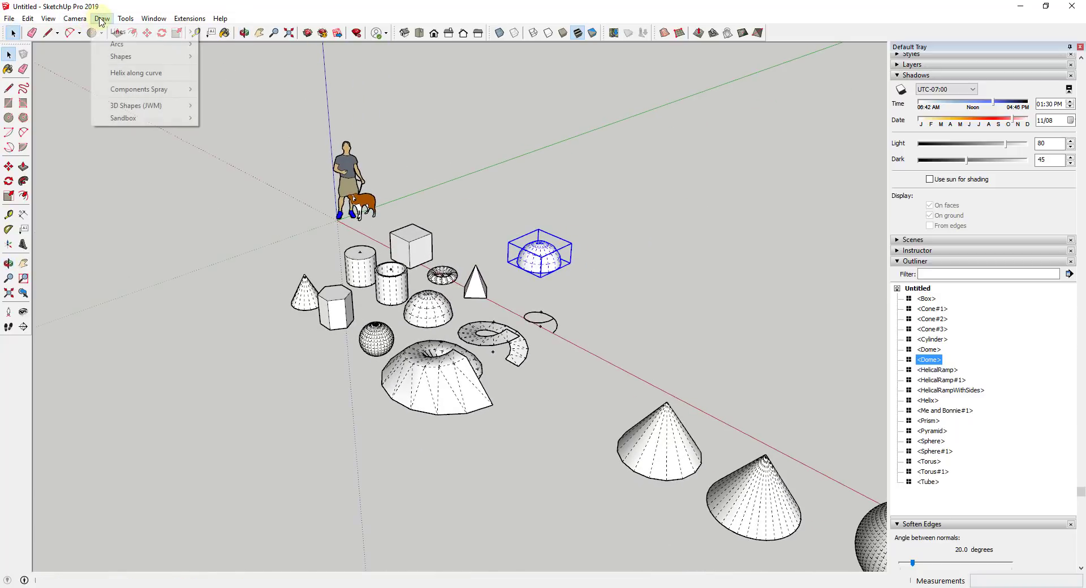
{"action": "mouse_move", "coordinate": [144, 107]}
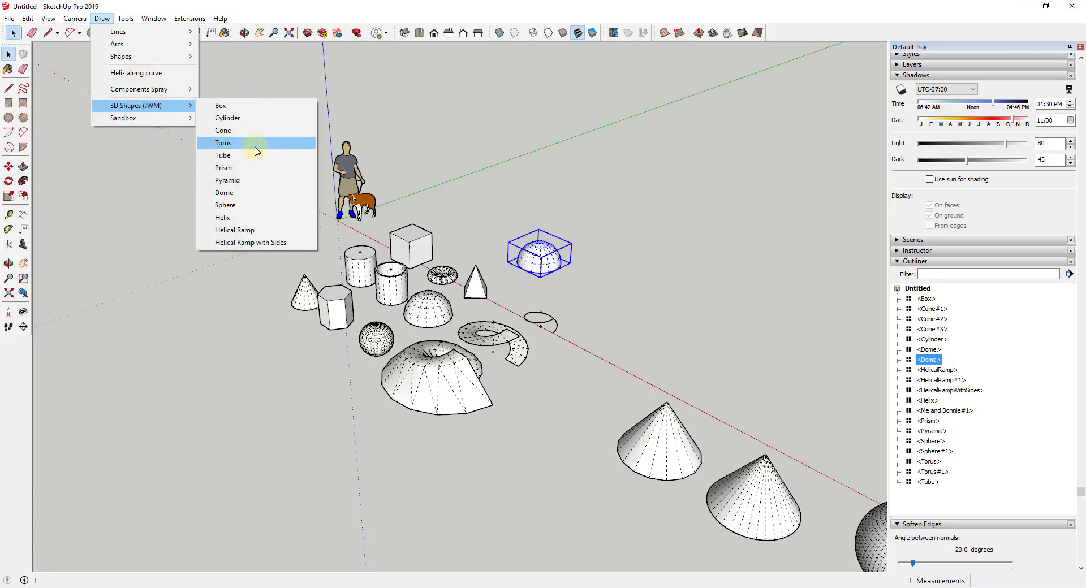
{"action": "left_click", "coordinate": [237, 192]}
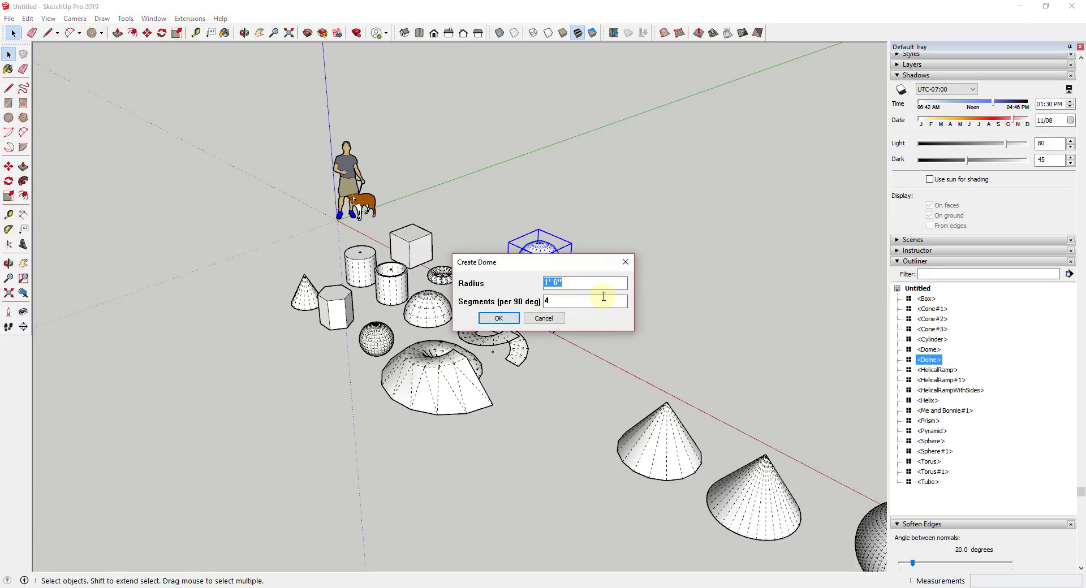
{"action": "type", "text": "3"}
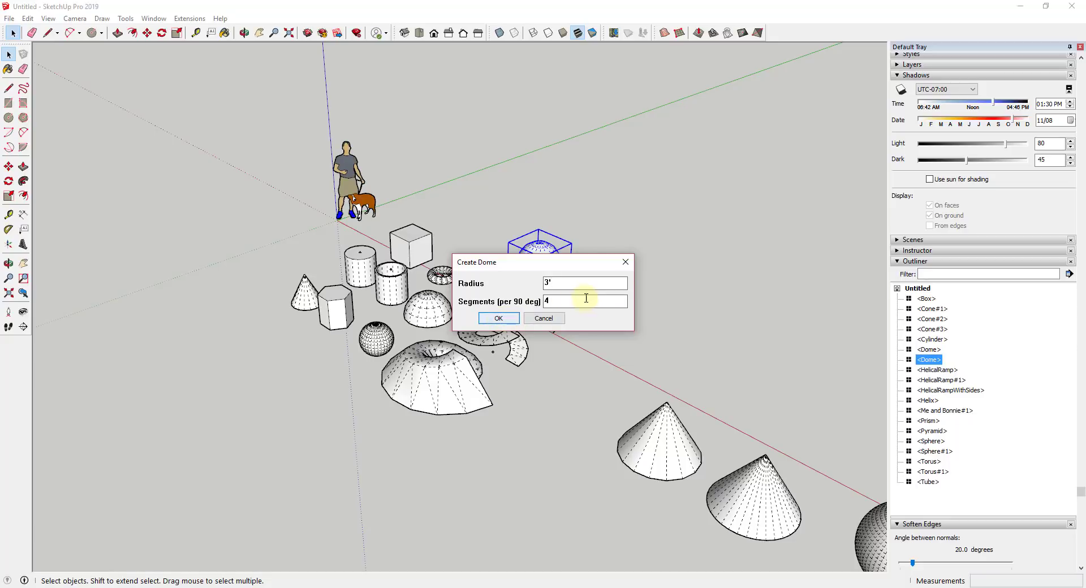
{"action": "key", "text": "Tab"}
{"action": "left_click", "coordinate": [497, 318]}
{"action": "left_click", "coordinate": [625, 281]}
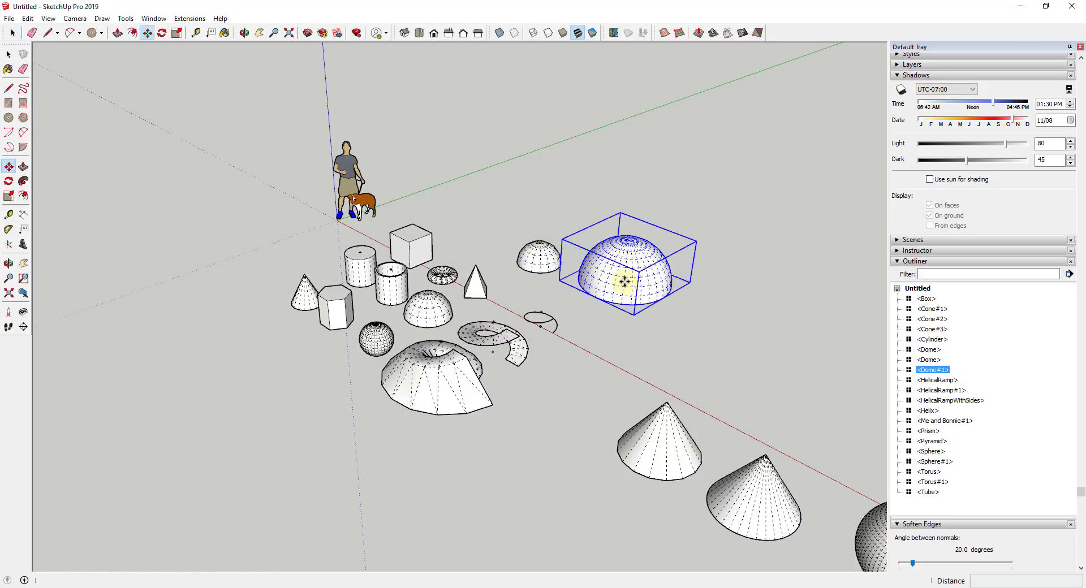
{"action": "scroll", "coordinate": [636, 273], "scroll_direction": "up", "scroll_amount": 3}
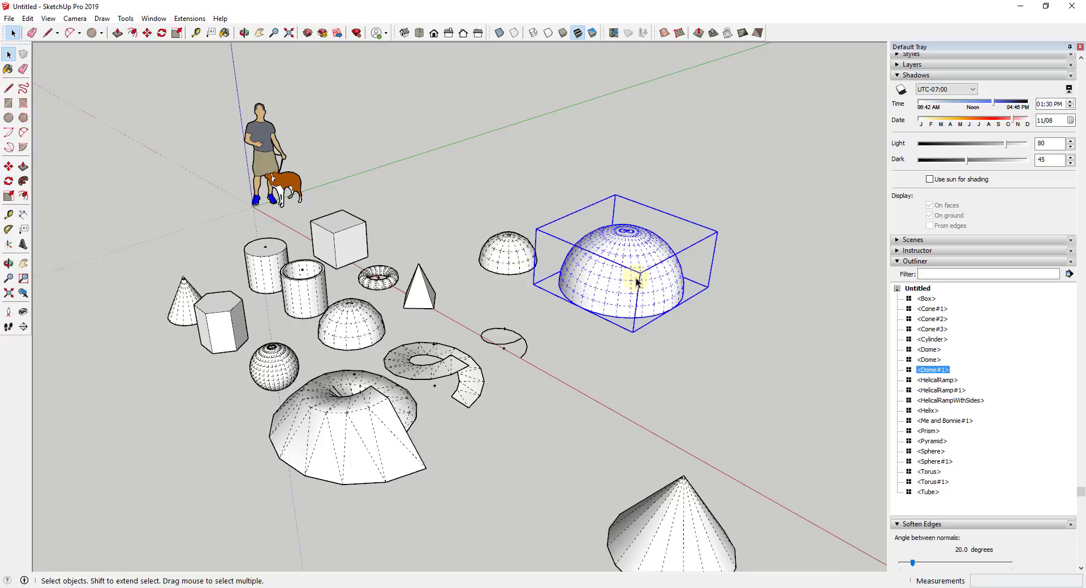
{"action": "scroll", "coordinate": [636, 270], "scroll_direction": "down", "scroll_amount": 1}
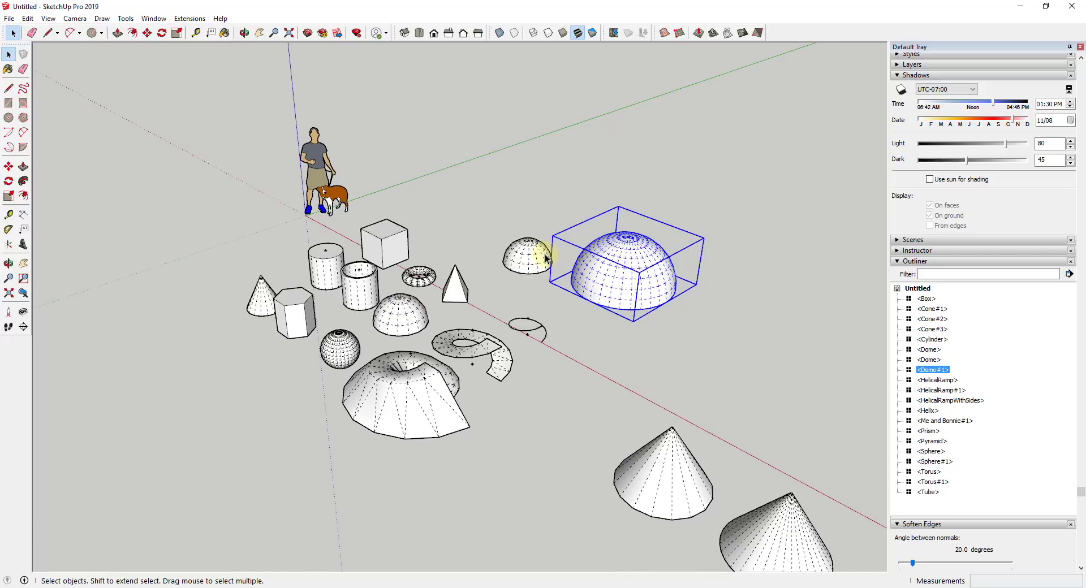
{"action": "scroll", "coordinate": [541, 262], "scroll_direction": "down", "scroll_amount": 2}
{"action": "middle_click_drag", "start_coordinate": [521, 310], "coordinate": [592, 266]}
{"action": "scroll", "coordinate": [591, 266], "scroll_direction": "down", "scroll_amount": 1}
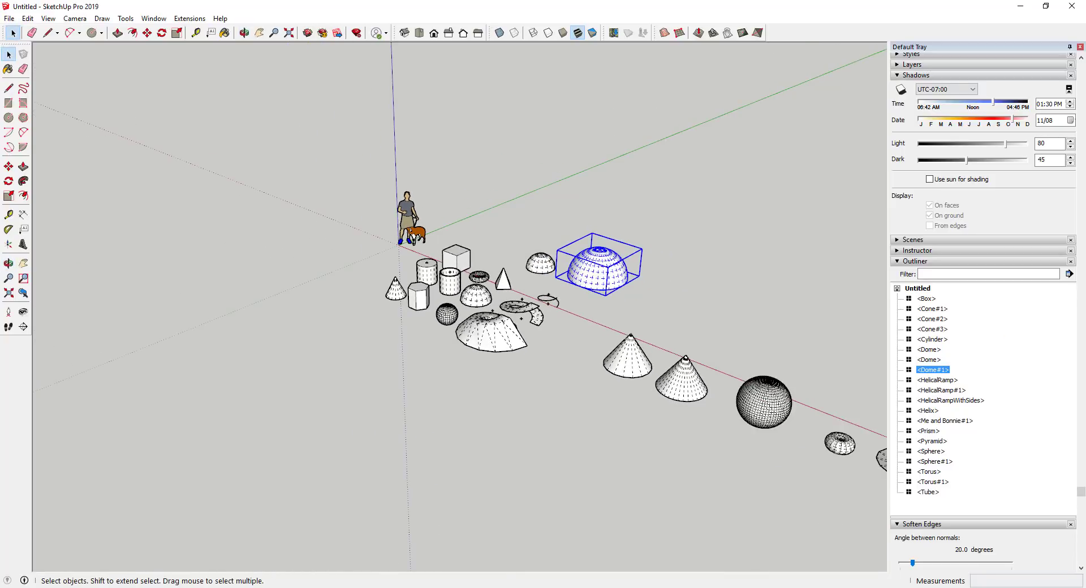